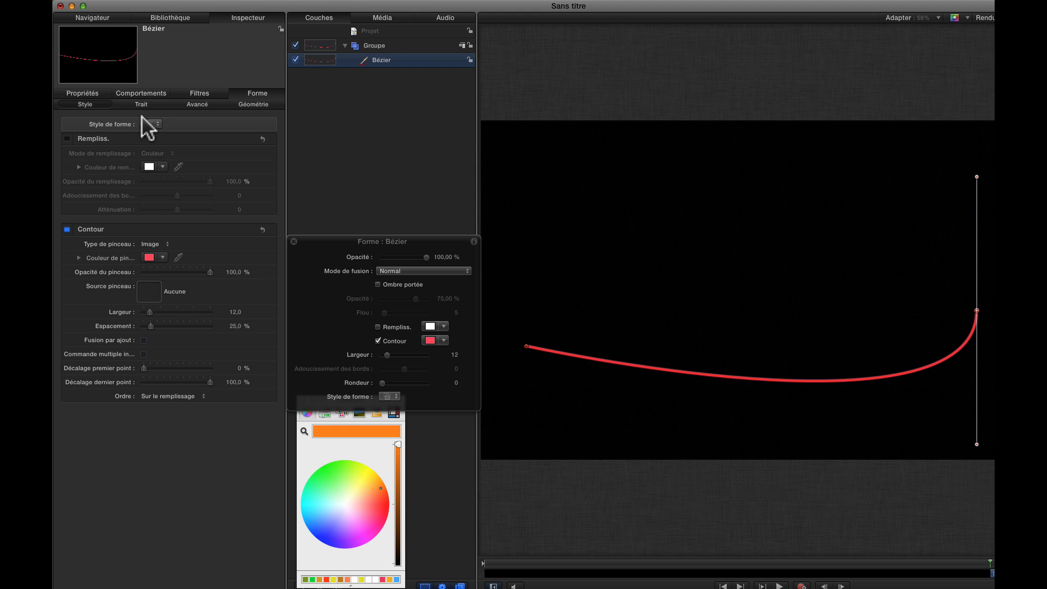
Add the 6-sided star from the library's Formes category to the project as a new layer.
{"action": "left_click", "coordinate": [160, 13]}
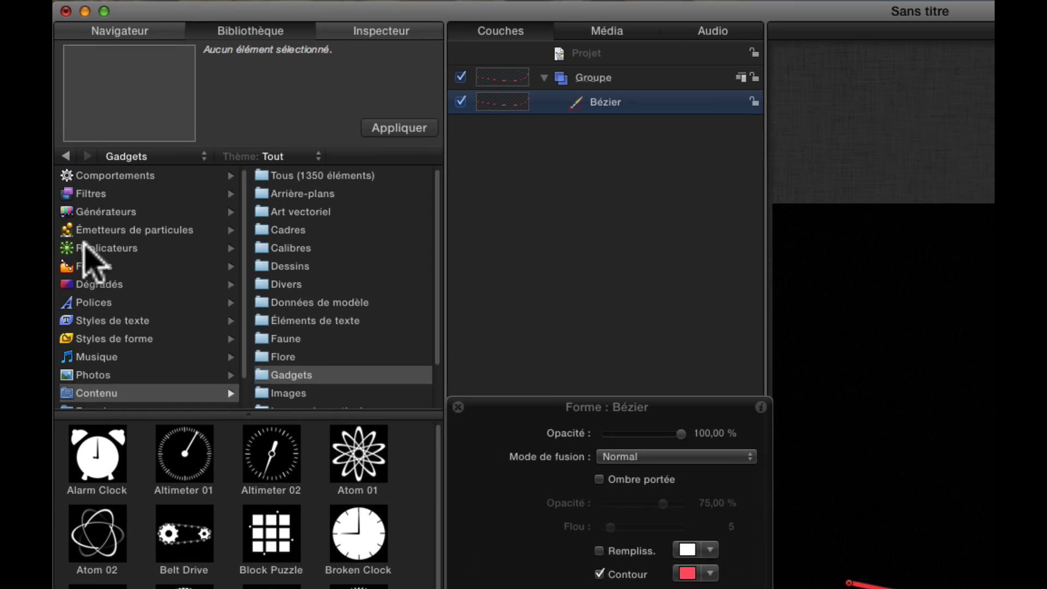
{"action": "left_click", "coordinate": [82, 266]}
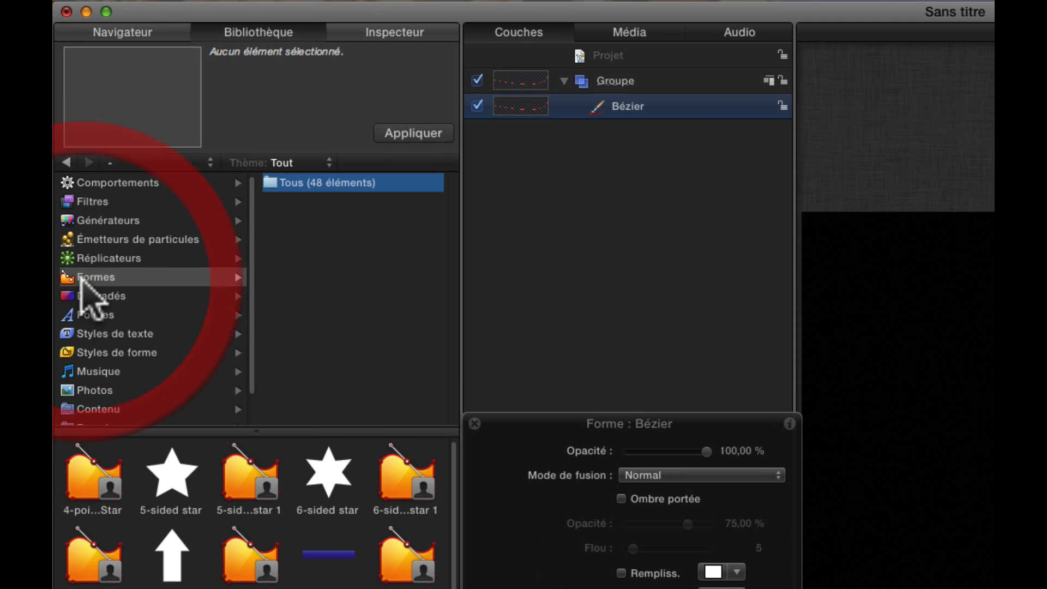
{"action": "left_click_drag", "start_coordinate": [331, 480], "coordinate": [540, 212]}
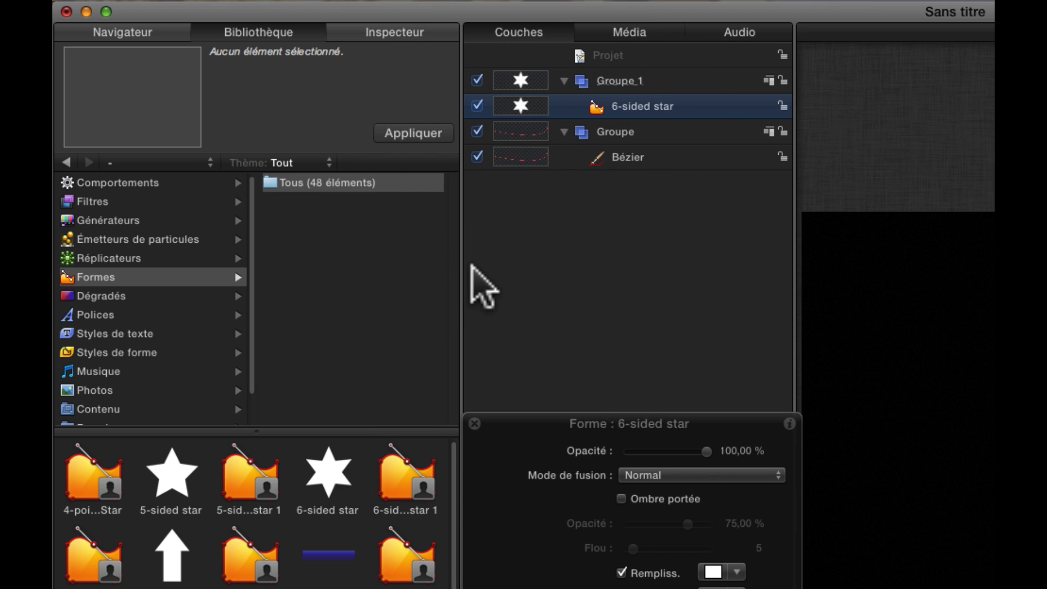
Assign the 6-sided star as the brush source for the Bézier shape's image outline.
{"action": "left_click", "coordinate": [402, 34]}
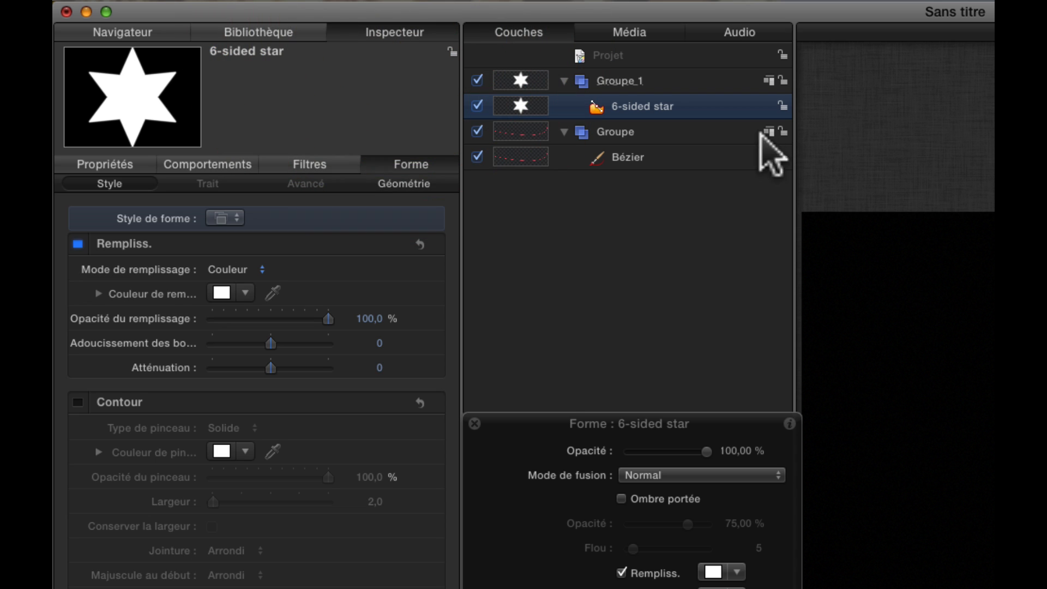
{"action": "left_click", "coordinate": [649, 161]}
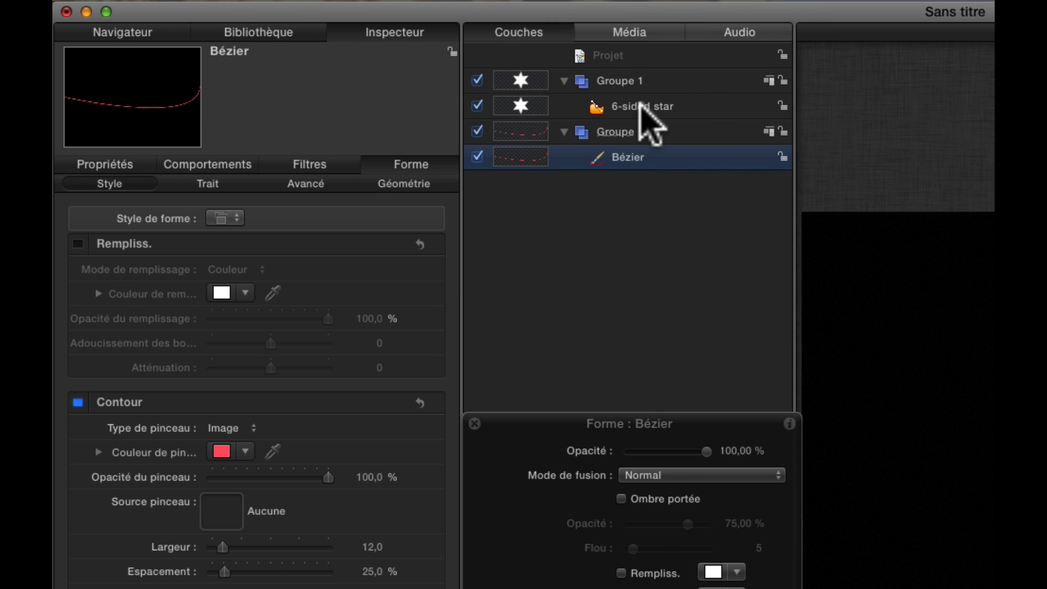
{"action": "left_click_drag", "start_coordinate": [641, 105], "coordinate": [219, 512]}
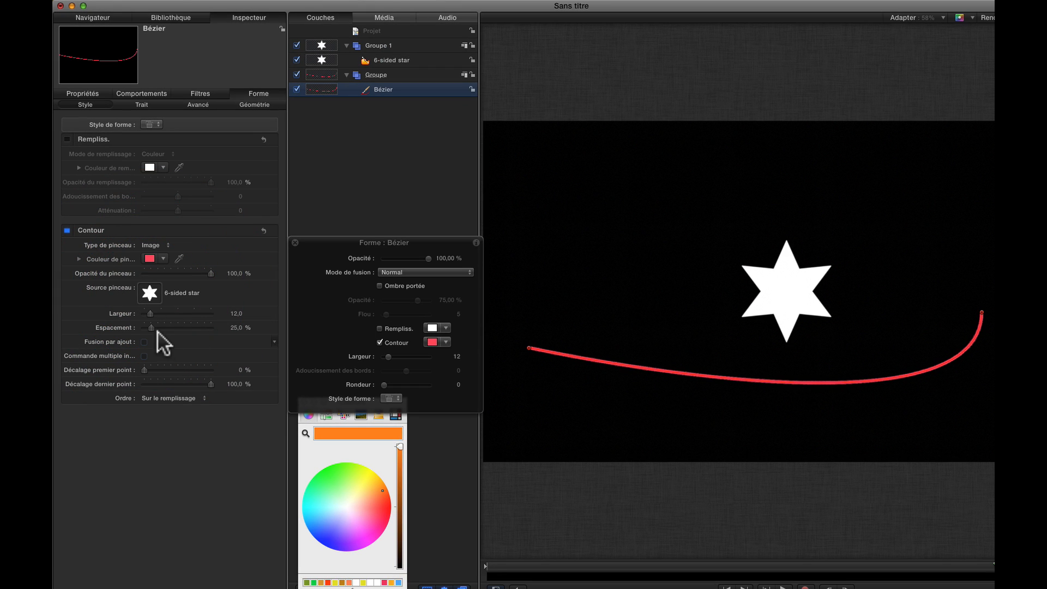
Set the Bézier outline's brush width to 44 and its spacing to 117.29 %.
{"action": "left_click_drag", "start_coordinate": [152, 328], "coordinate": [186, 328]}
{"action": "mouse_move", "coordinate": [261, 326]}
{"action": "left_mouse_down"}
{"action": "mouse_move", "coordinate": [275, 310]}
{"action": "mouse_move", "coordinate": [261, 308]}
{"action": "left_mouse_up"}
{"action": "left_click_drag", "start_coordinate": [186, 327], "coordinate": [182, 326]}
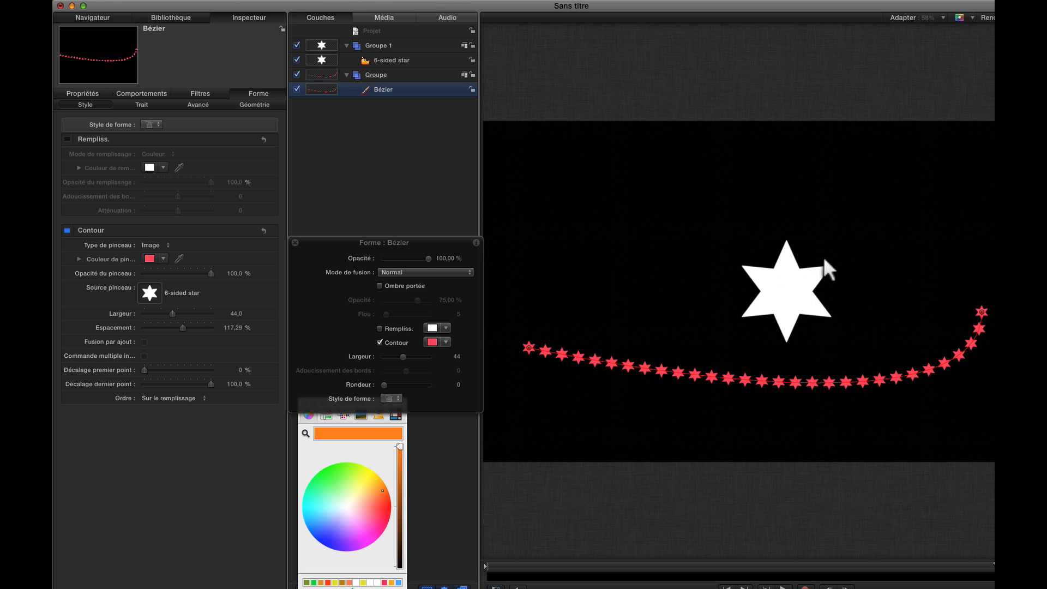
Hide Groupe 1 containing the original star and change the Bézier outline's brush colour to yellow.
{"action": "left_click", "coordinate": [297, 46]}
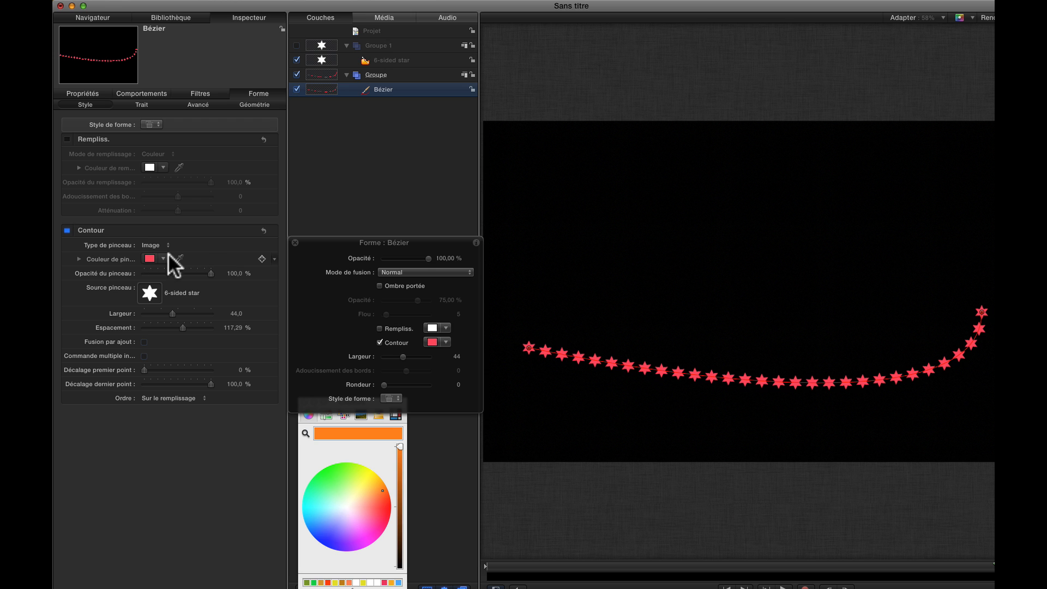
{"action": "left_click", "coordinate": [148, 259]}
{"action": "left_click", "coordinate": [352, 488]}
{"action": "left_click", "coordinate": [345, 495]}
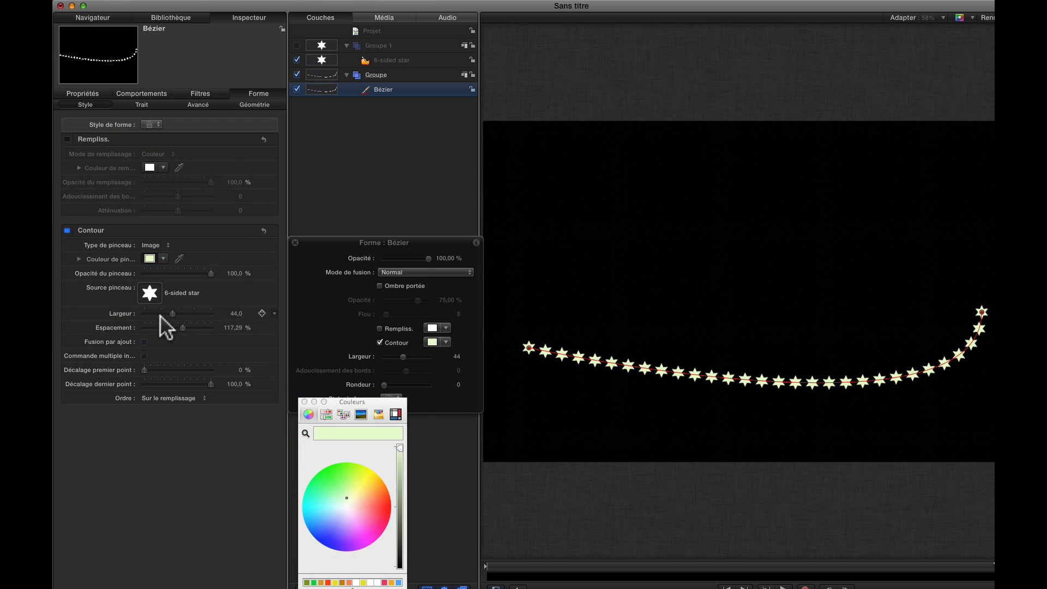
{"action": "left_click_drag", "start_coordinate": [141, 367], "coordinate": [261, 391]}
{"action": "left_click", "coordinate": [367, 491]}
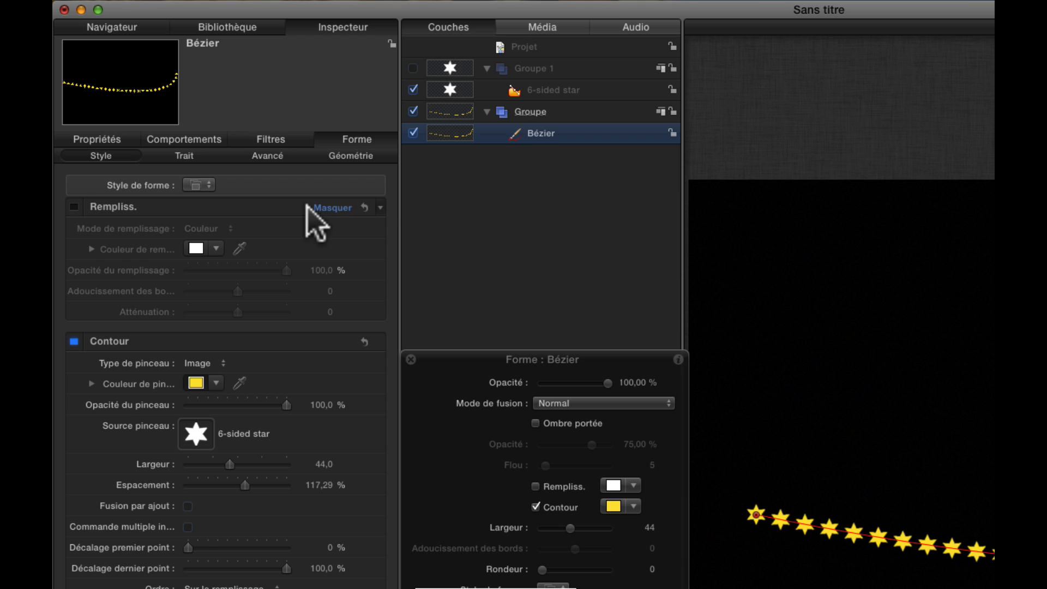
Add the Broken Clock from the library's Contenu > Gadgets folder to the project and hide its group.
{"action": "left_click", "coordinate": [243, 29]}
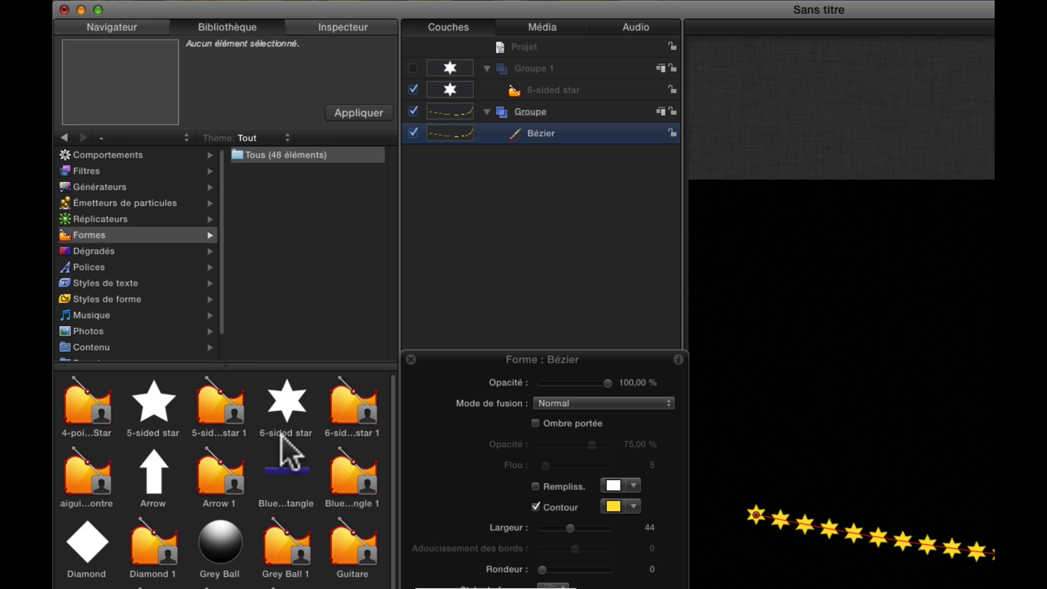
{"action": "left_click", "coordinate": [80, 344]}
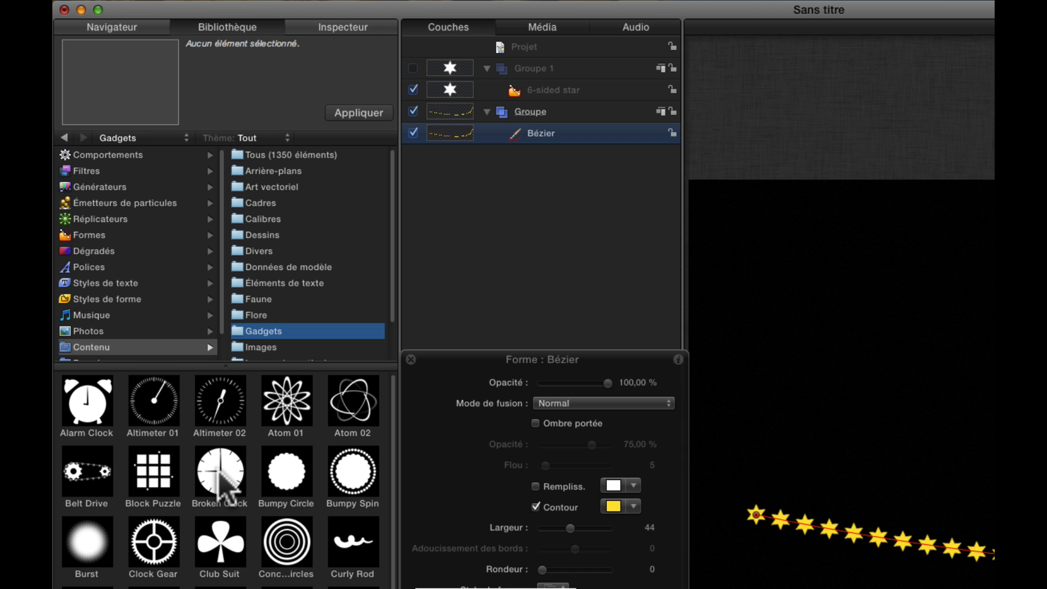
{"action": "left_click_drag", "start_coordinate": [221, 478], "coordinate": [503, 274]}
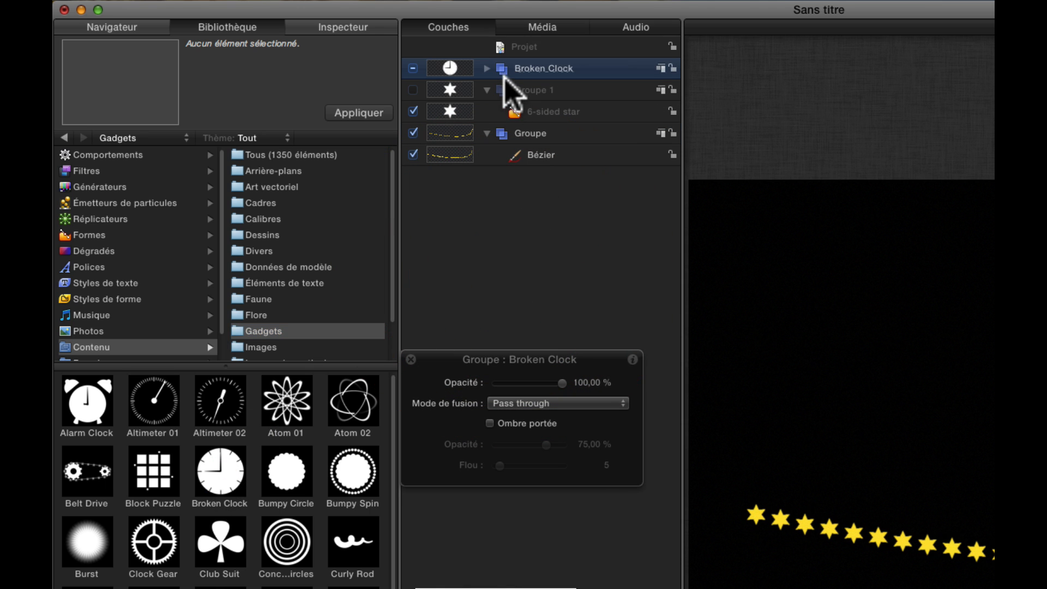
{"action": "left_click", "coordinate": [487, 69]}
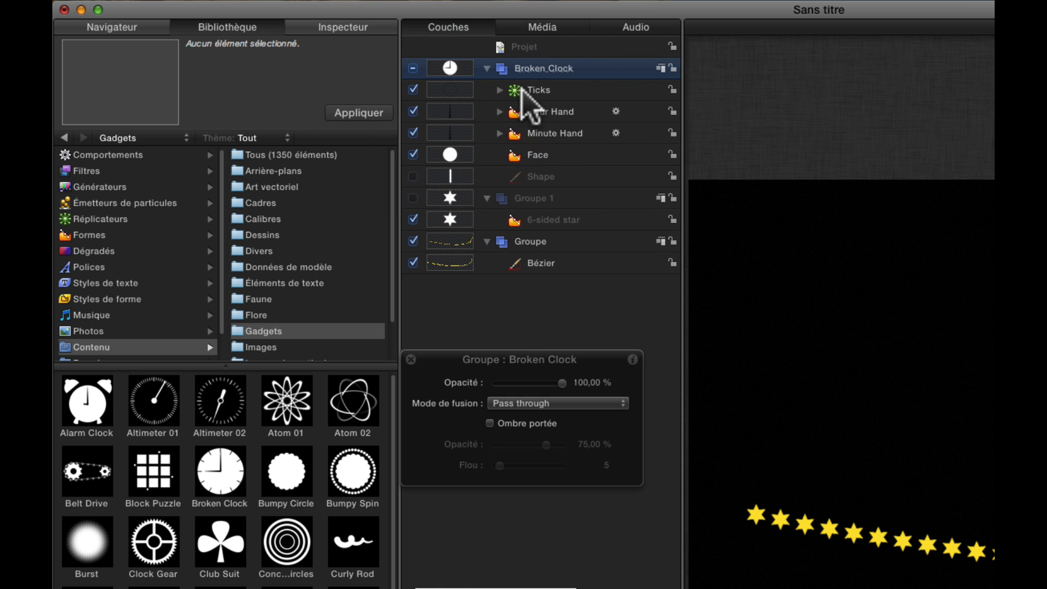
{"action": "left_click", "coordinate": [487, 68]}
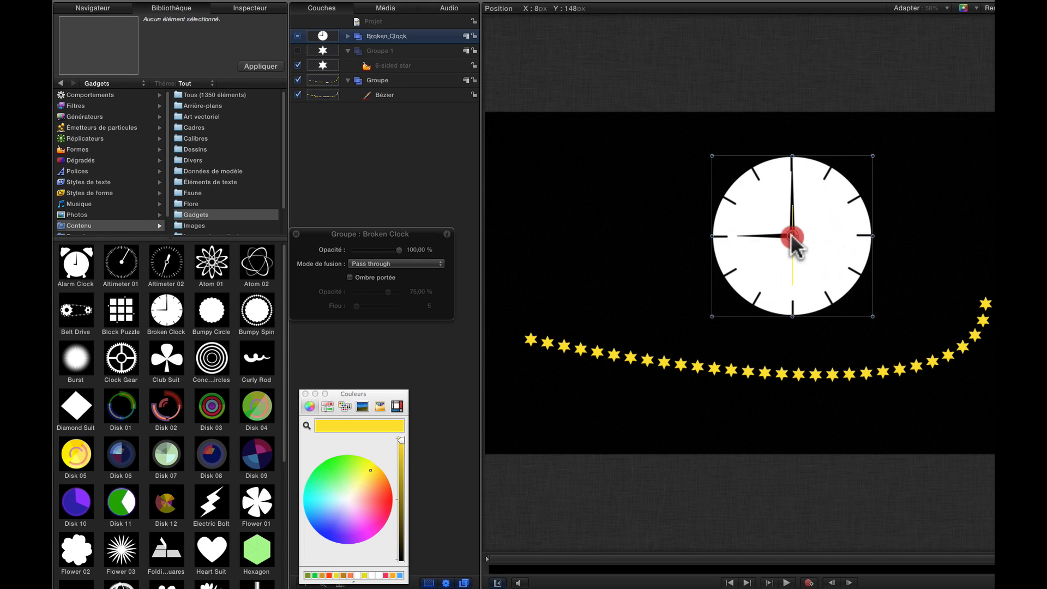
{"action": "left_click", "coordinate": [298, 36]}
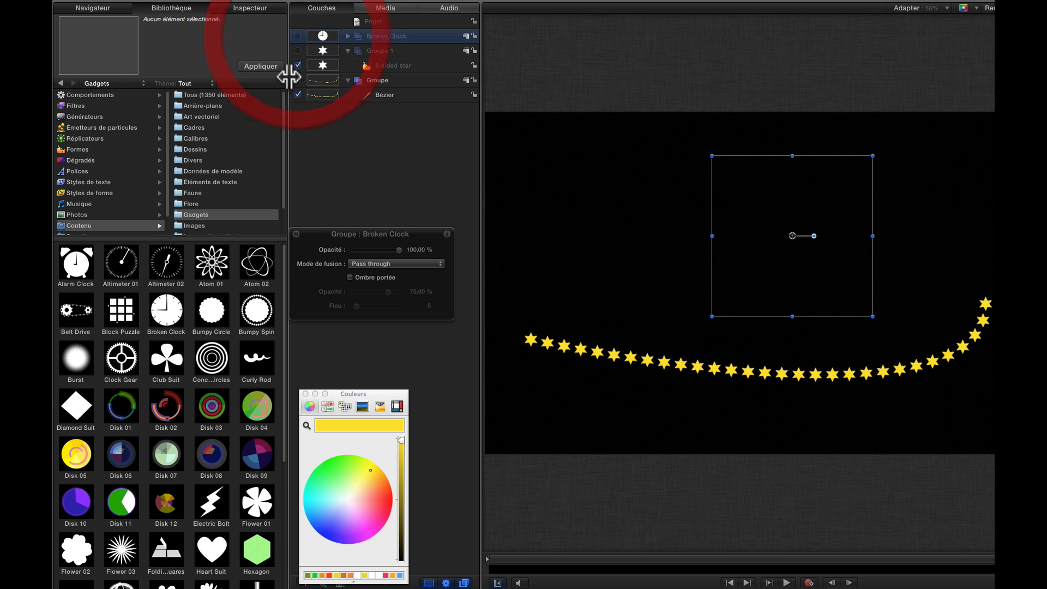
Replace the Bézier outline's brush source with the Broken Clock group.
{"action": "left_click", "coordinate": [246, 9]}
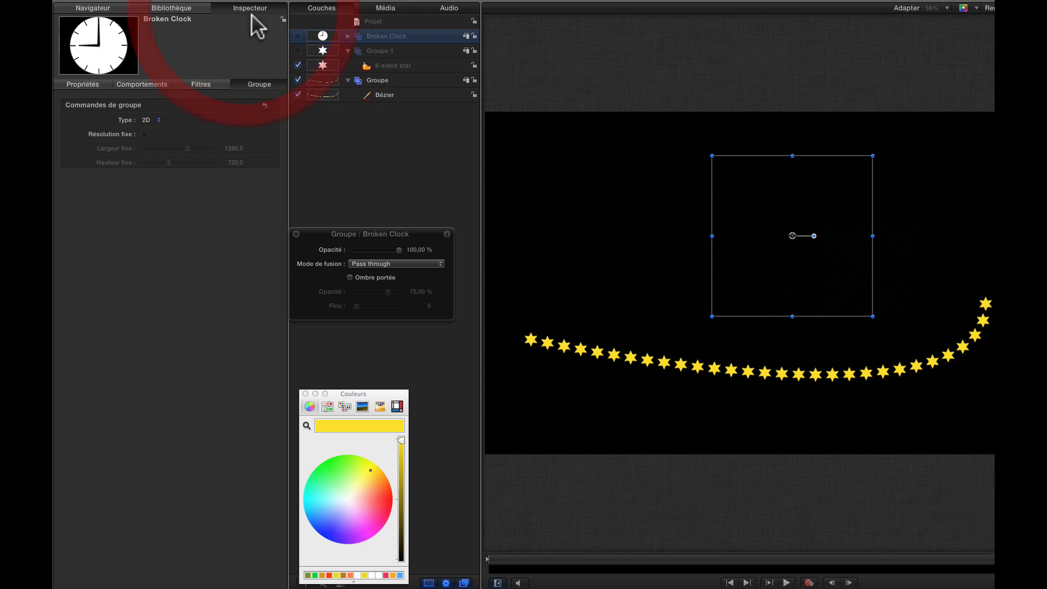
{"action": "left_click", "coordinate": [368, 93]}
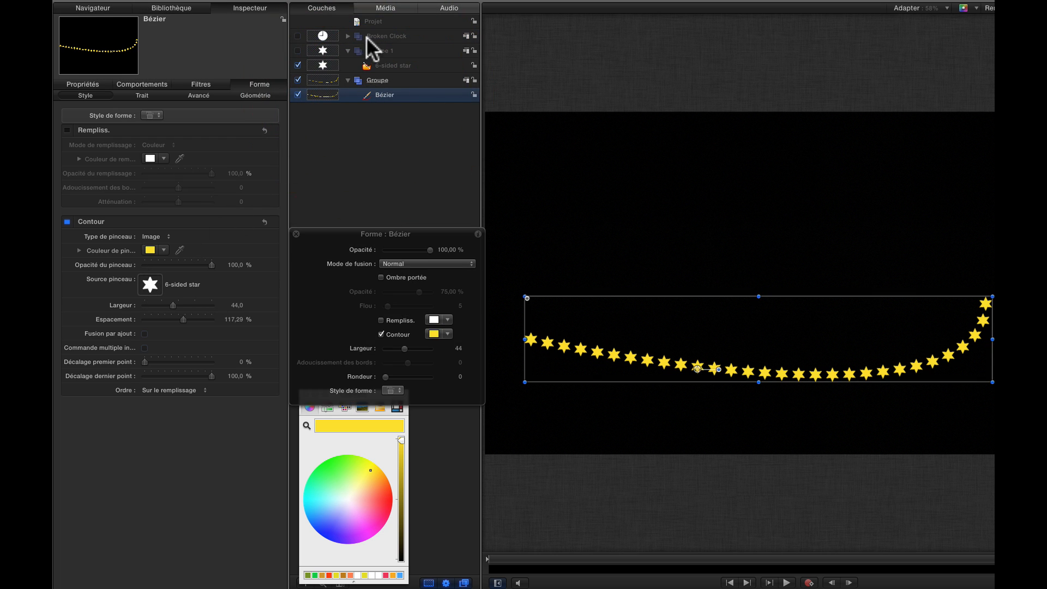
{"action": "mouse_move", "coordinate": [364, 33]}
{"action": "left_mouse_down"}
{"action": "mouse_move", "coordinate": [157, 253]}
{"action": "mouse_move", "coordinate": [147, 285]}
{"action": "left_mouse_up"}
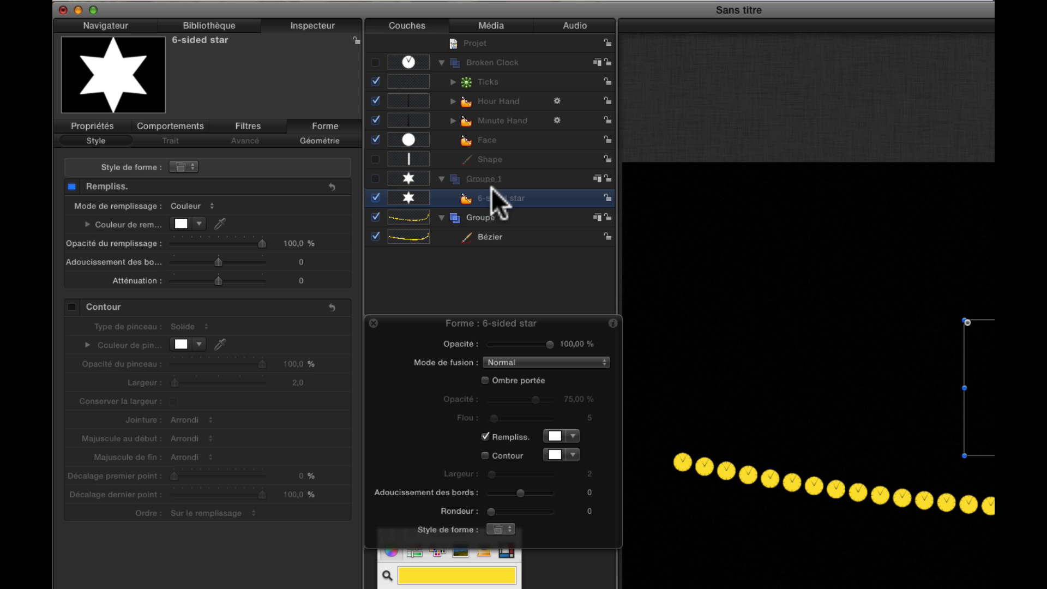
Collapse the Broken Clock group and set the 6-sided star as the Bézier outline's brush source.
{"action": "left_click", "coordinate": [442, 62]}
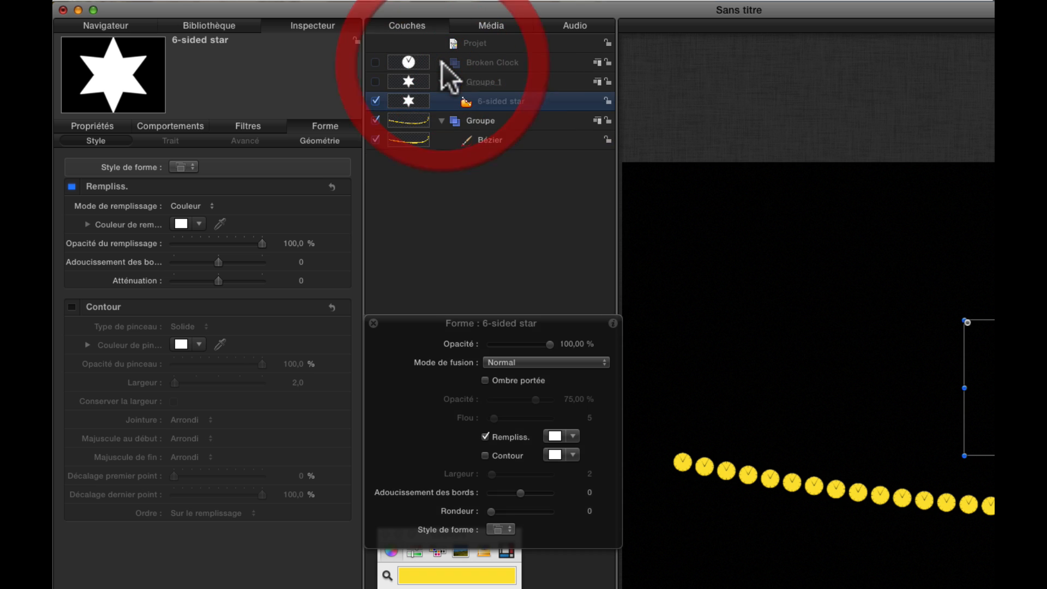
{"action": "left_click", "coordinate": [491, 140]}
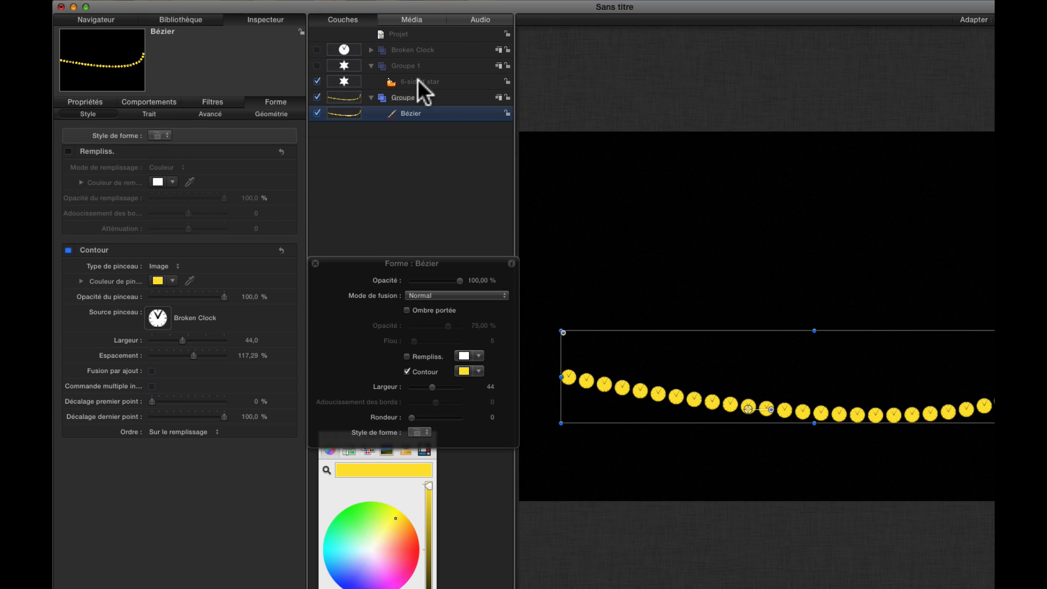
{"action": "mouse_move", "coordinate": [158, 314]}
{"action": "left_mouse_down"}
{"action": "mouse_move", "coordinate": [152, 320]}
{"action": "mouse_move", "coordinate": [145, 307]}
{"action": "left_mouse_up"}
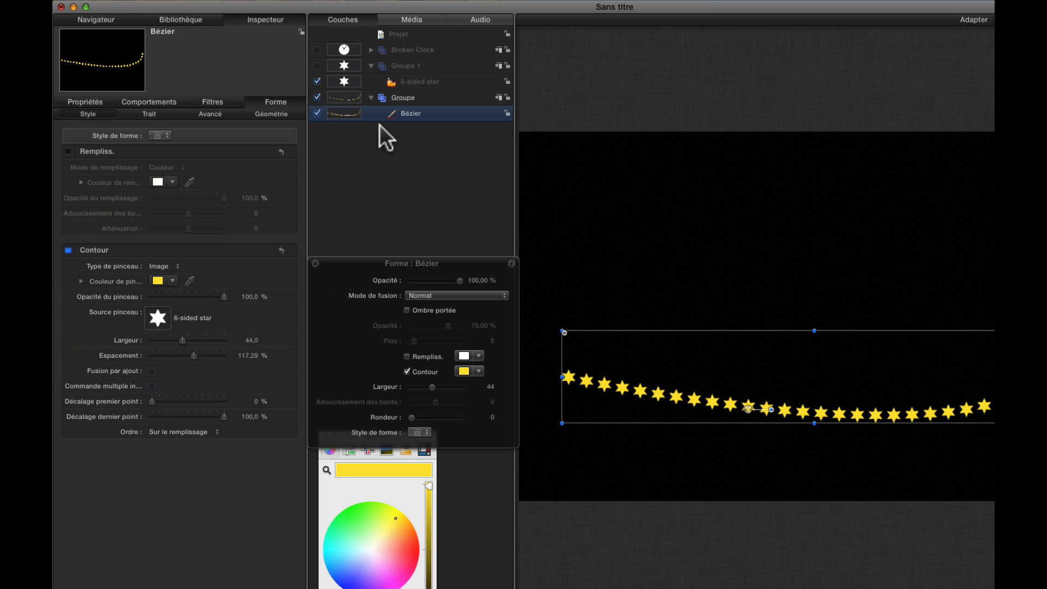
Apply the Rotation behaviour from Animation standard to the 6-sided star, turning clockwise at about -113.3°.
{"action": "left_click", "coordinate": [417, 81]}
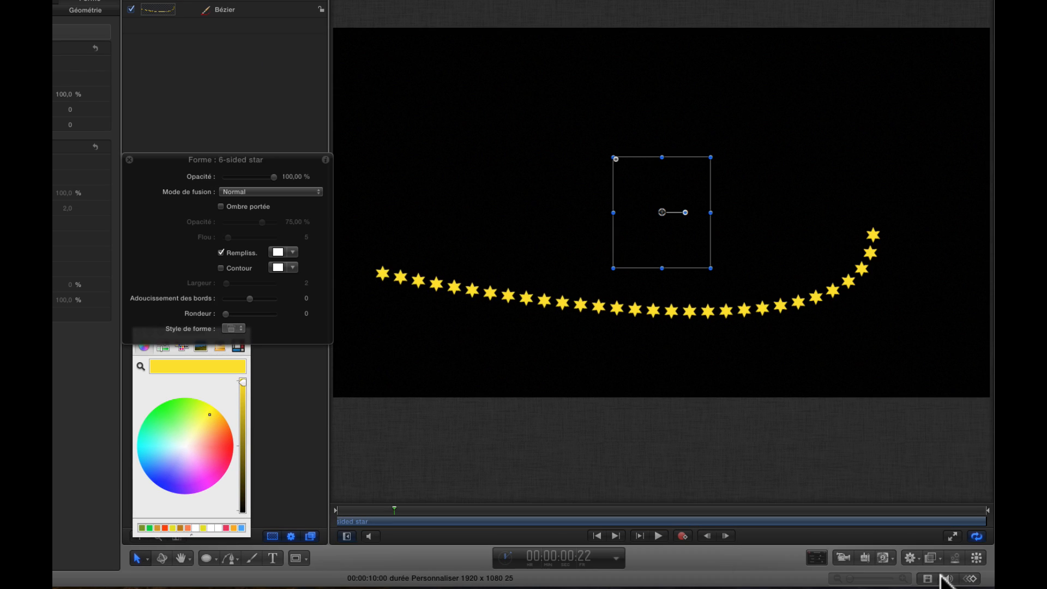
{"action": "left_click", "coordinate": [913, 558]}
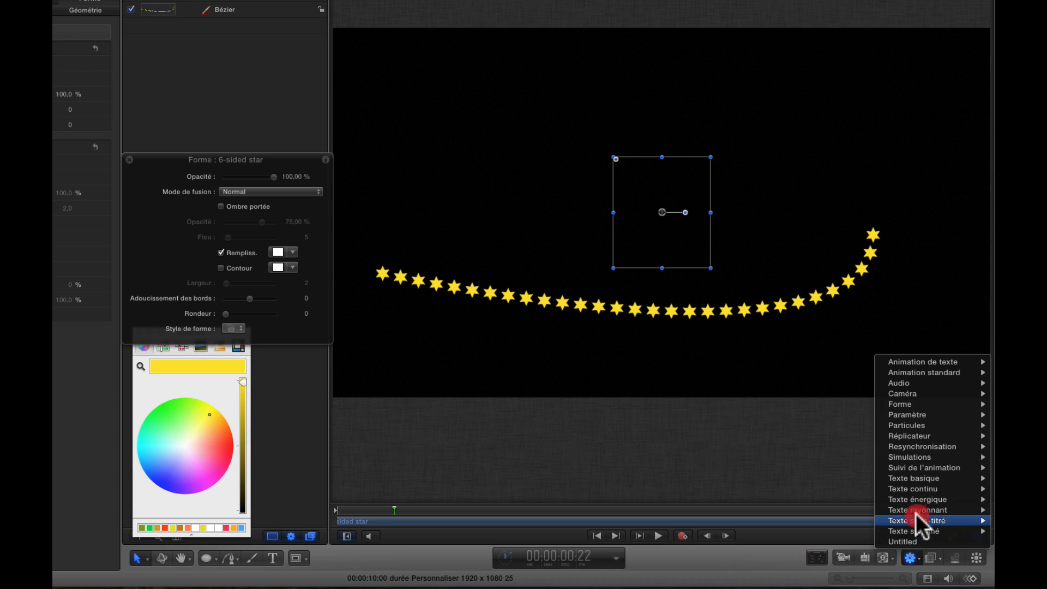
{"action": "mouse_move", "coordinate": [912, 371]}
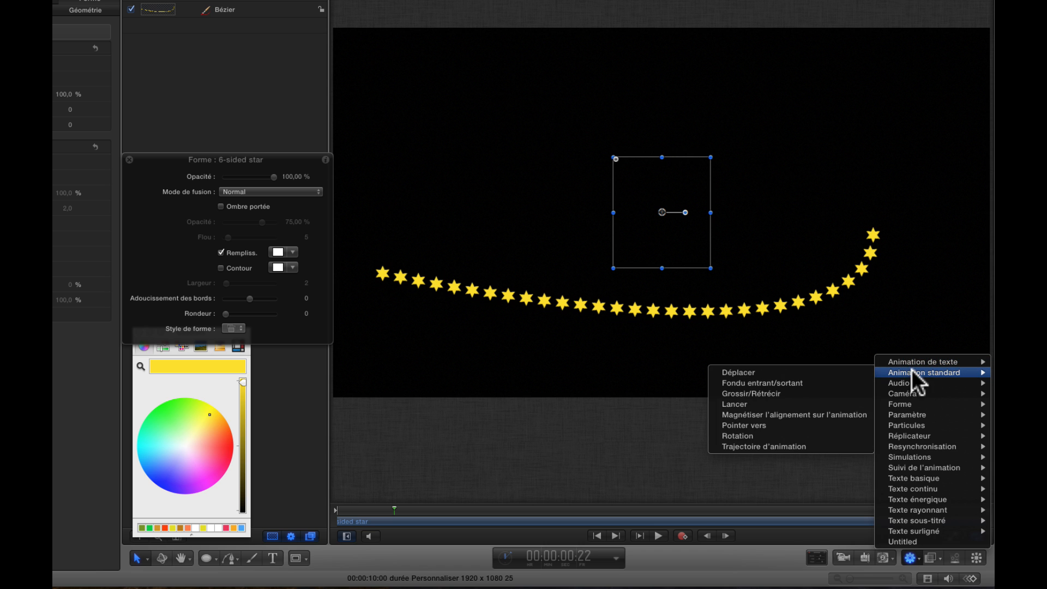
{"action": "left_click", "coordinate": [792, 436]}
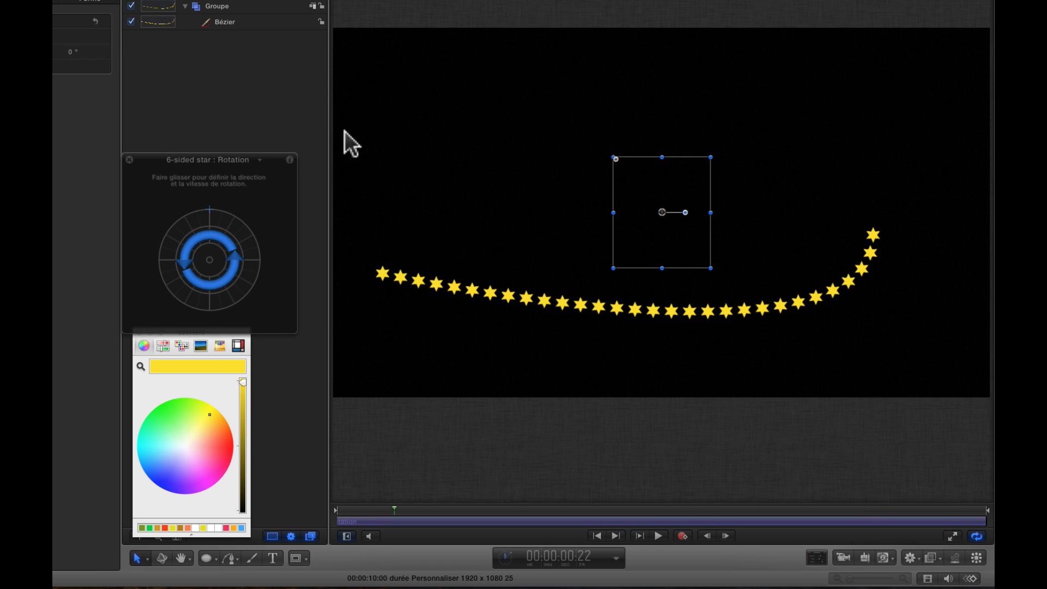
{"action": "left_click_drag", "start_coordinate": [210, 208], "coordinate": [263, 214]}
Show Groupe 1 to preview the star's rotation in playback, and hide the 6-sided star layer.
{"action": "left_click", "coordinate": [67, 71]}
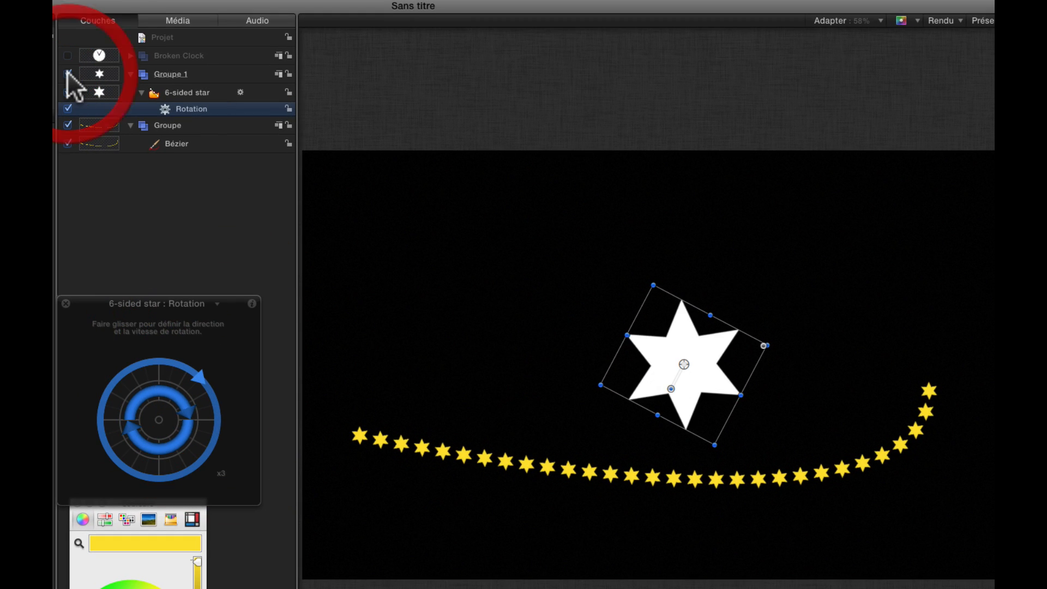
{"action": "key", "text": "space"}
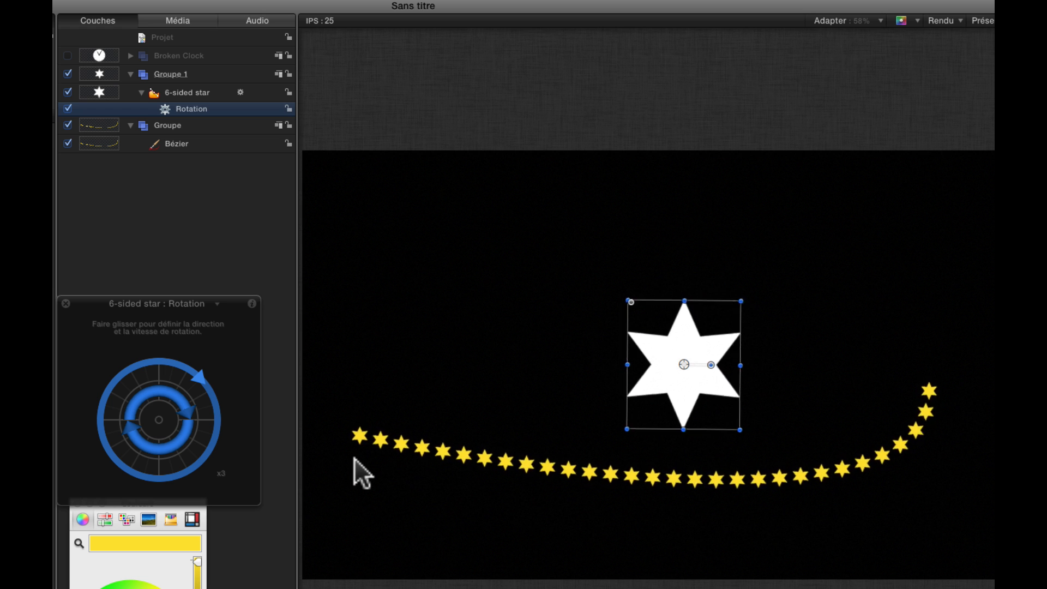
{"action": "key", "text": "space"}
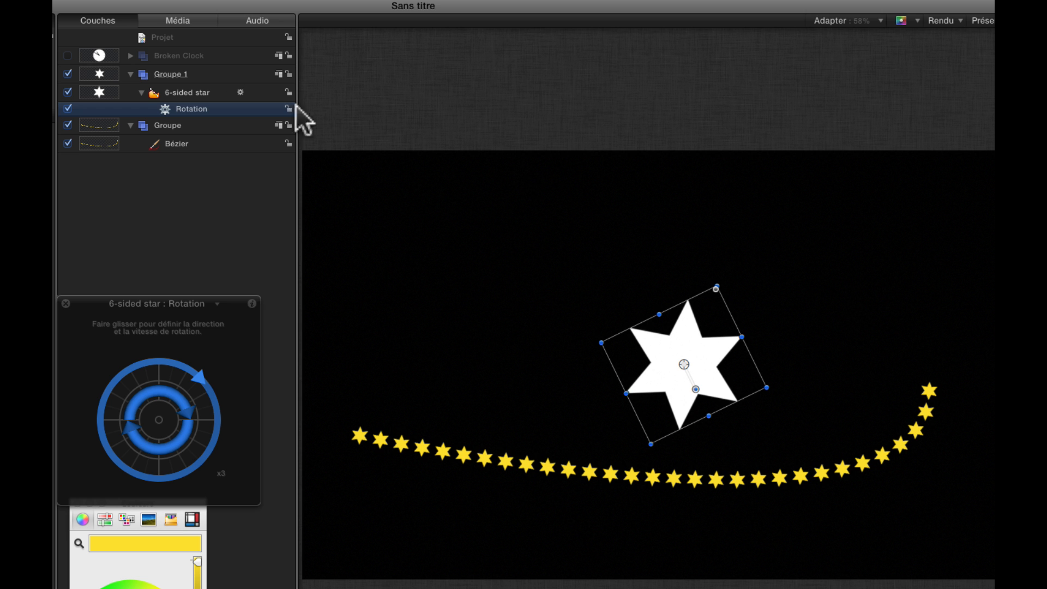
{"action": "left_click", "coordinate": [68, 92]}
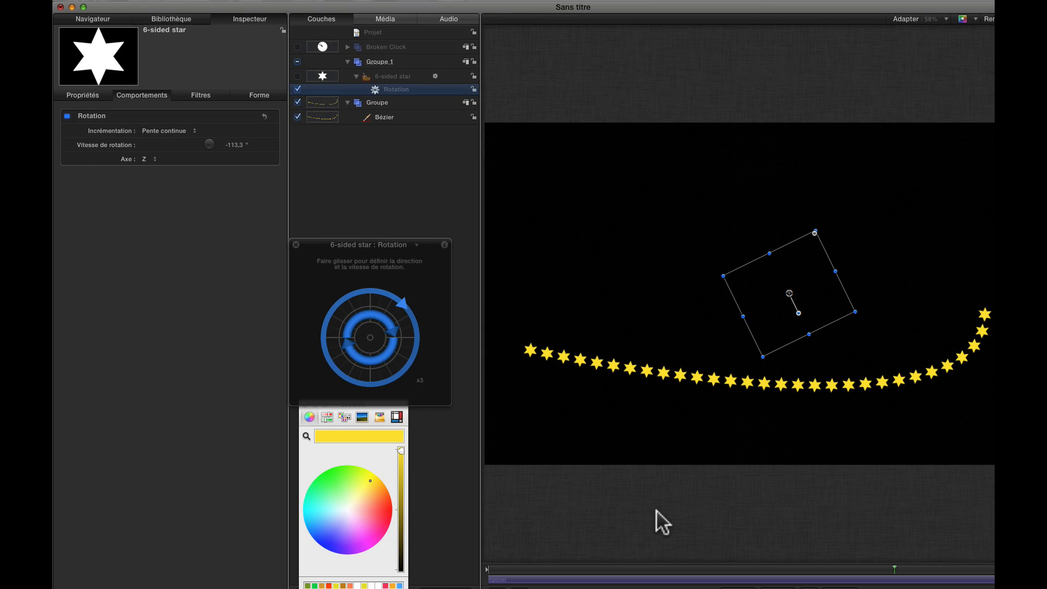
Reduce the Bézier outline's brush spacing to 37.06 % and play back the animated stroke.
{"action": "left_click", "coordinate": [653, 505]}
{"action": "left_click", "coordinate": [662, 378]}
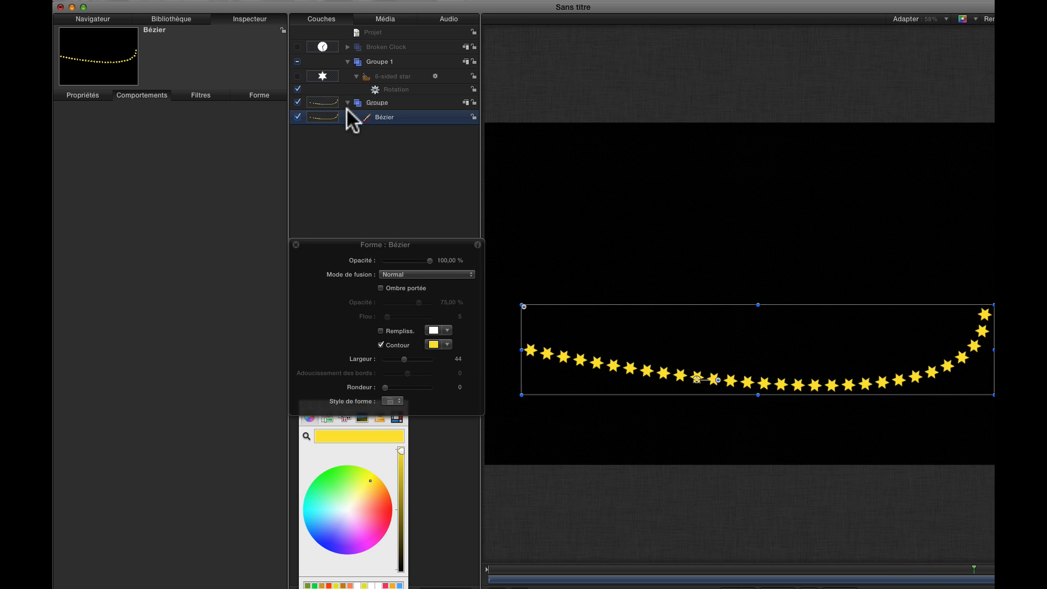
{"action": "left_click", "coordinate": [384, 117]}
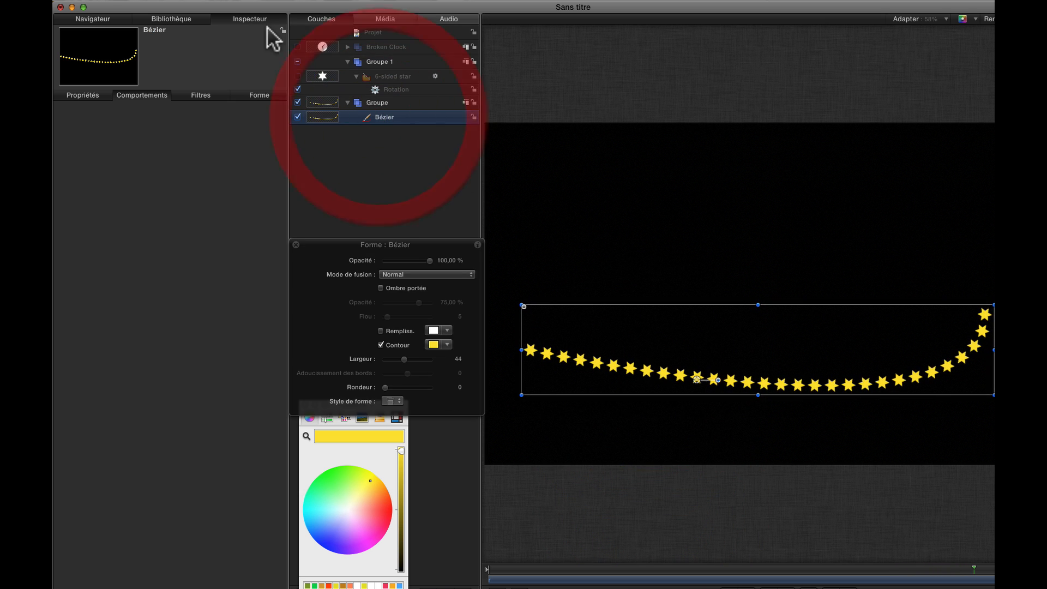
{"action": "left_click", "coordinate": [250, 96]}
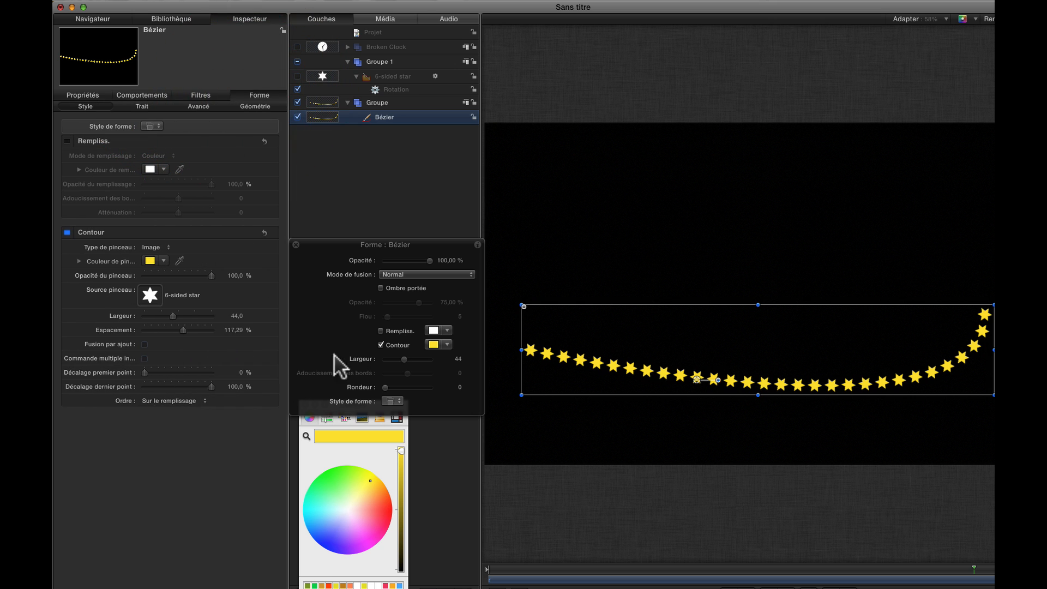
{"action": "left_click_drag", "start_coordinate": [183, 331], "coordinate": [154, 328]}
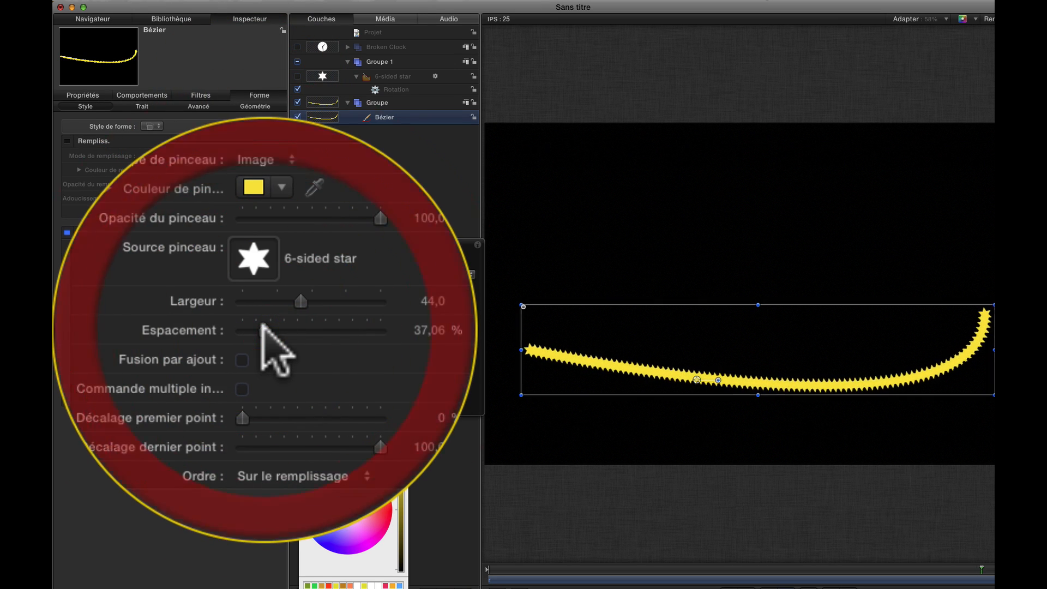
{"action": "key", "text": "space"}
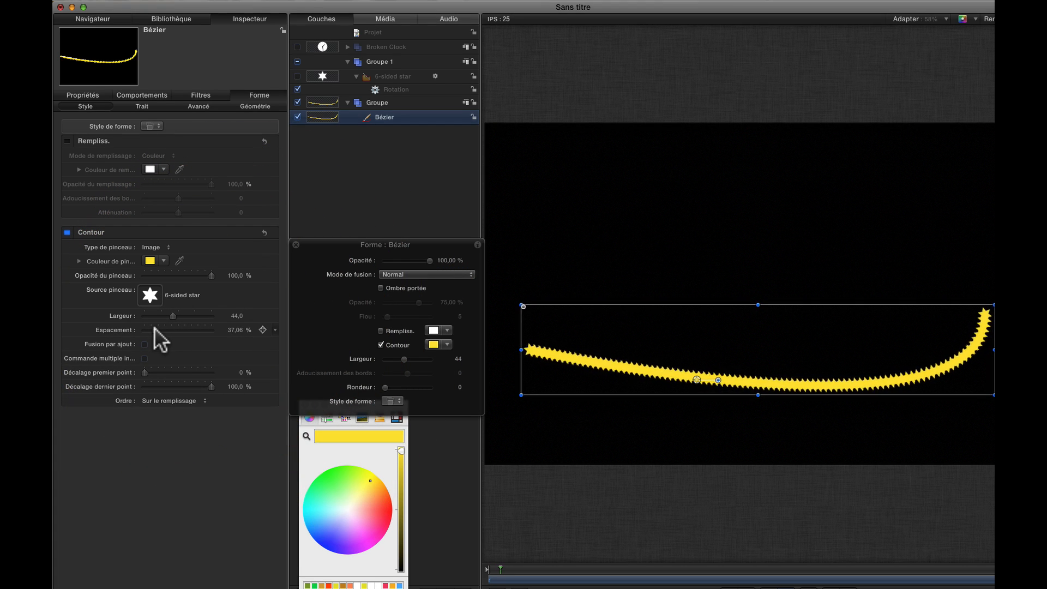
Set the Bézier outline's width to 37 and fade the opacity over the stroke to 0 % with a tag near its end.
{"action": "mouse_move", "coordinate": [171, 316]}
{"action": "left_mouse_down"}
{"action": "mouse_move", "coordinate": [160, 316]}
{"action": "mouse_move", "coordinate": [203, 314]}
{"action": "mouse_move", "coordinate": [166, 313]}
{"action": "left_mouse_up"}
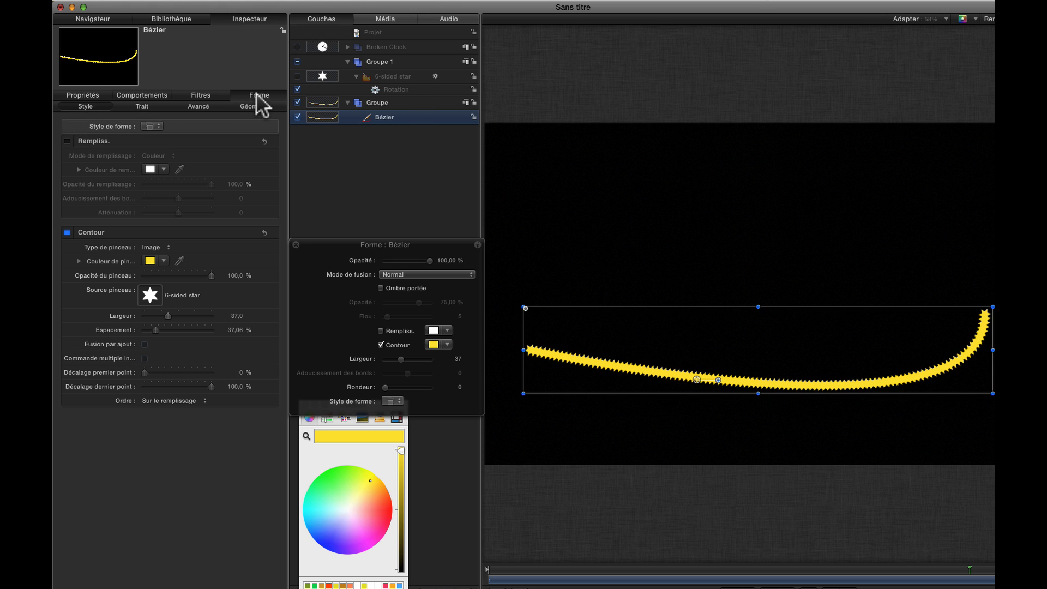
{"action": "left_click", "coordinate": [141, 107]}
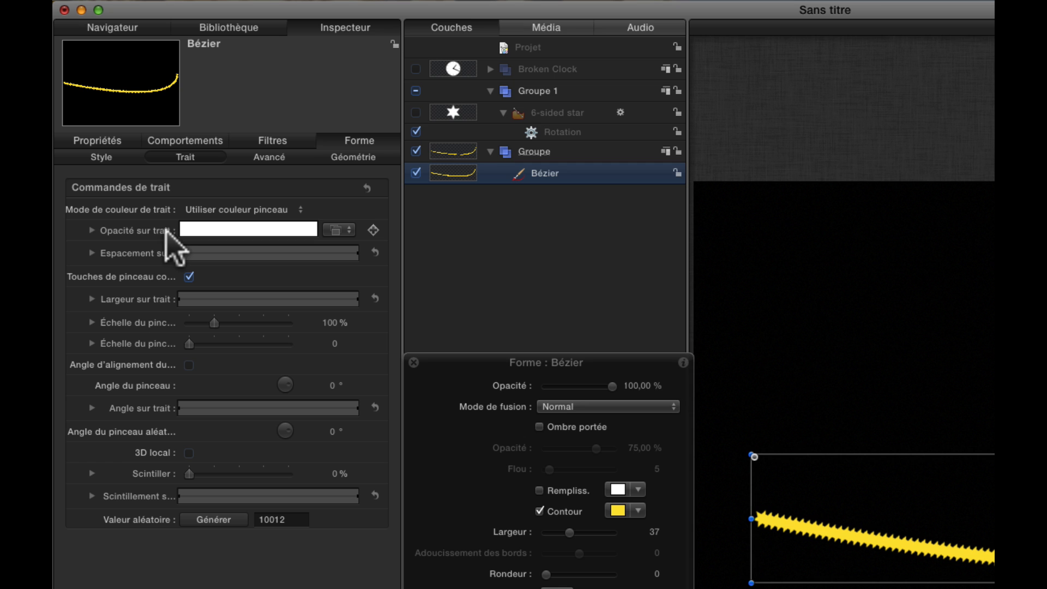
{"action": "left_click", "coordinate": [92, 230]}
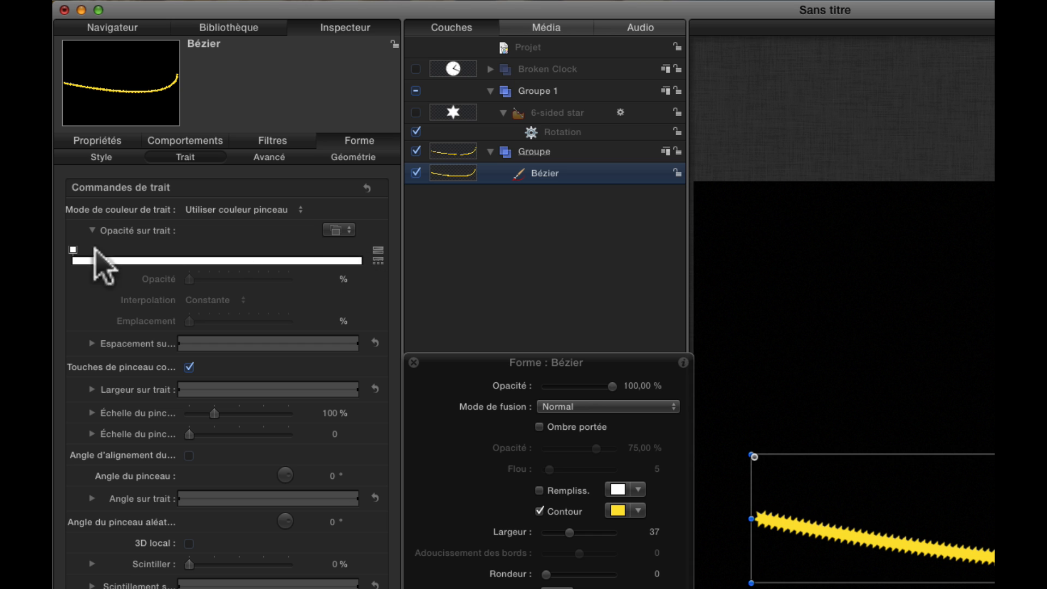
{"action": "left_click", "coordinate": [353, 252]}
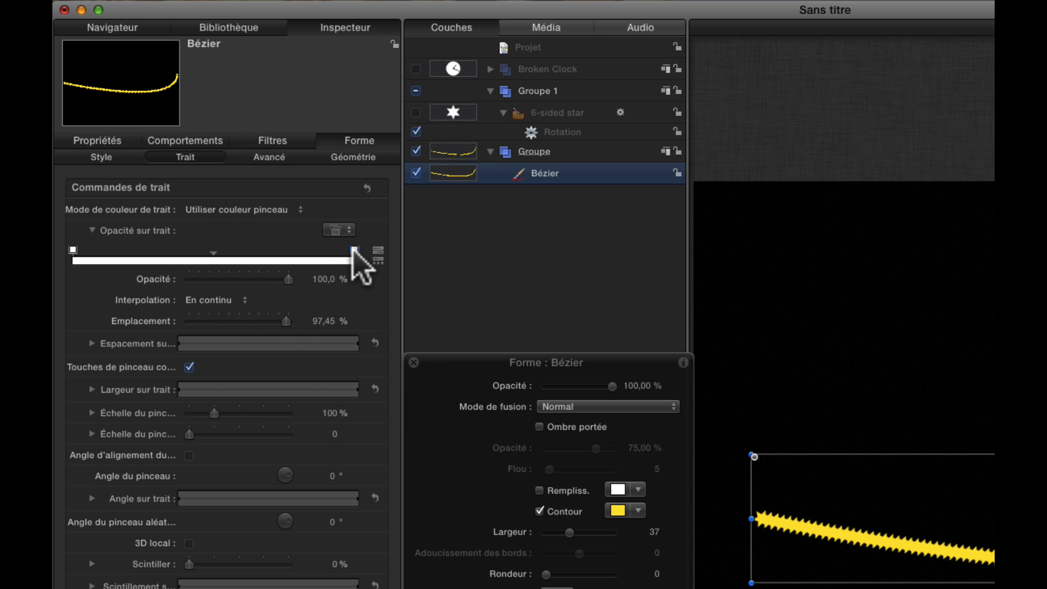
{"action": "left_click", "coordinate": [355, 252]}
{"action": "left_click", "coordinate": [353, 249]}
{"action": "left_click_drag", "start_coordinate": [288, 279], "coordinate": [66, 276]}
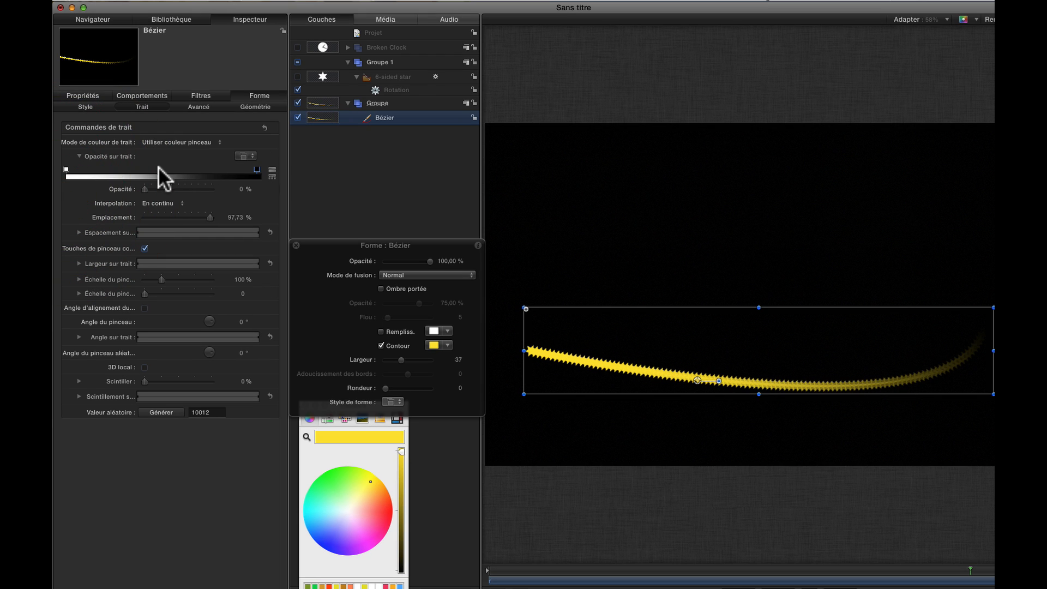
Try a middle opacity tag at about 50.97 % of the stroke with 0 % opacity, with the end tag at 100 %.
{"action": "mouse_move", "coordinate": [160, 169]}
{"action": "left_mouse_down"}
{"action": "mouse_move", "coordinate": [113, 166]}
{"action": "mouse_move", "coordinate": [162, 167]}
{"action": "left_mouse_up"}
{"action": "left_click", "coordinate": [164, 172]}
{"action": "left_click", "coordinate": [257, 172]}
{"action": "left_click", "coordinate": [341, 200]}
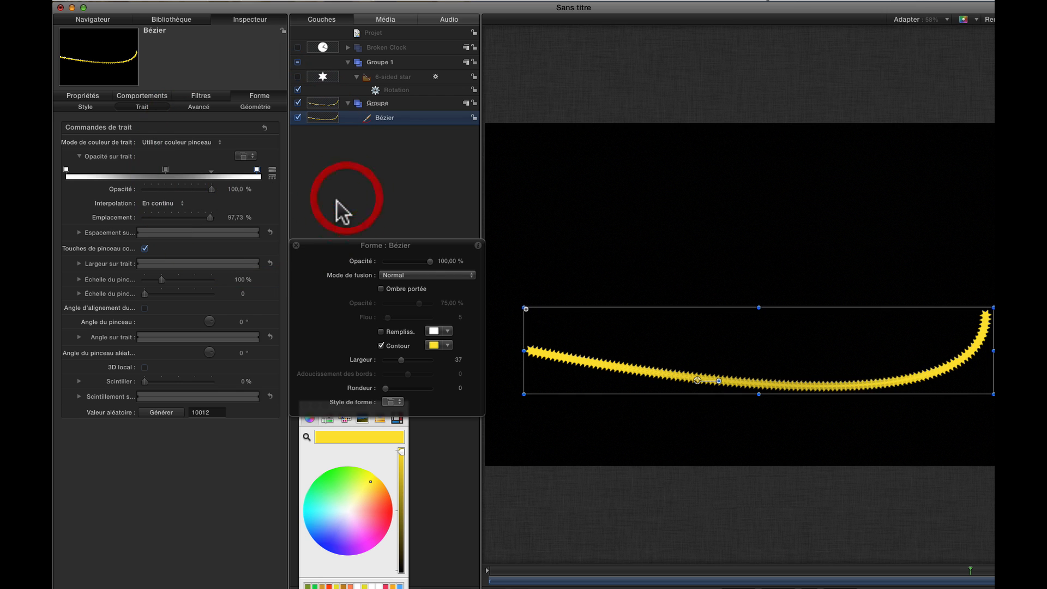
{"action": "left_click", "coordinate": [165, 170]}
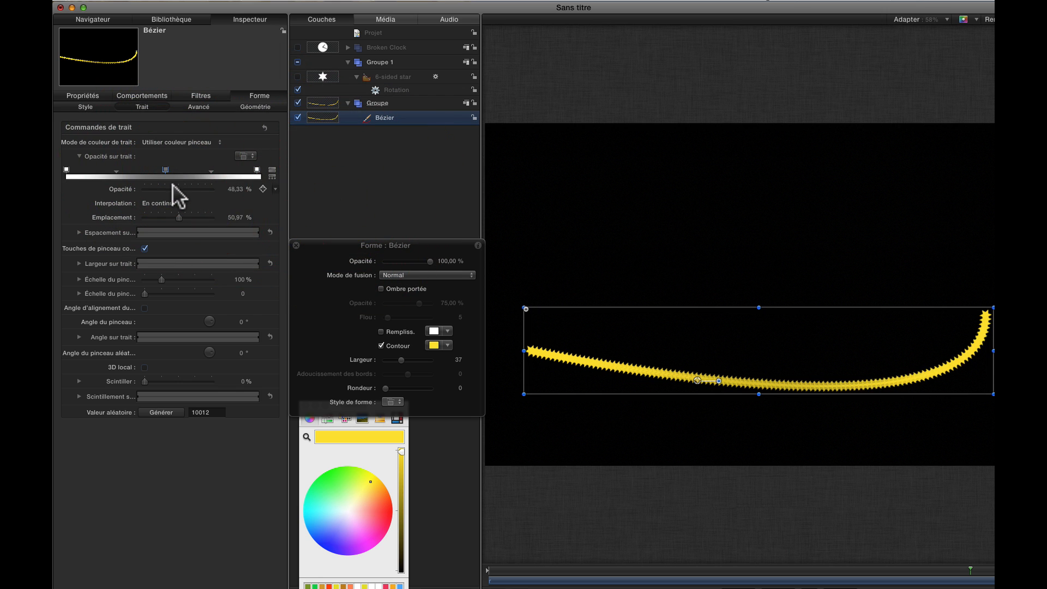
{"action": "mouse_move", "coordinate": [175, 189]}
{"action": "left_mouse_down"}
{"action": "mouse_move", "coordinate": [109, 190]}
{"action": "mouse_move", "coordinate": [94, 172]}
{"action": "left_mouse_up"}
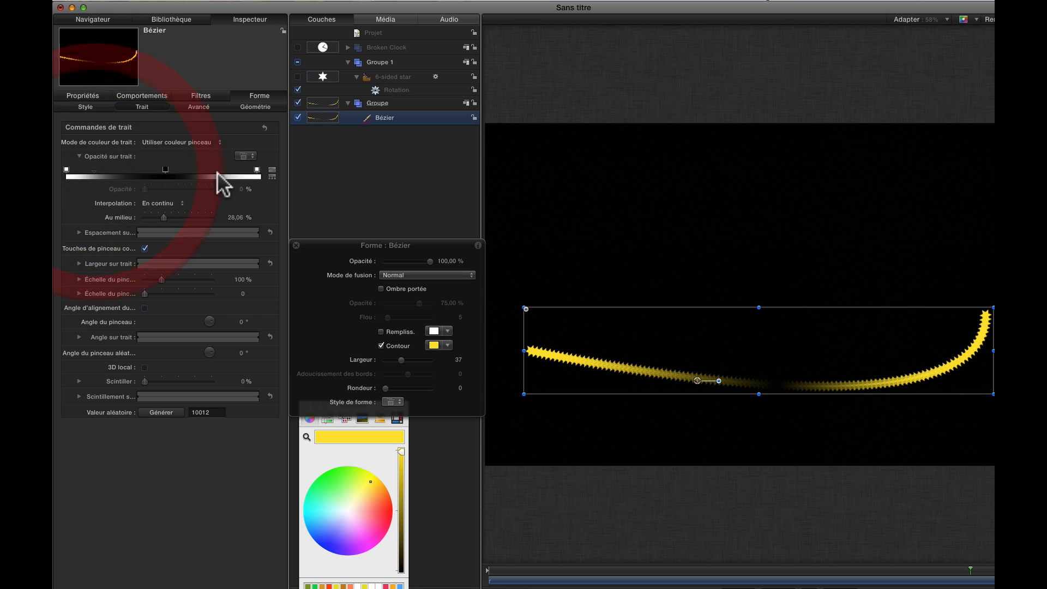
Remove the middle opacity tag and restore the stroke's fade to transparent at the end.
{"action": "left_click", "coordinate": [201, 169]}
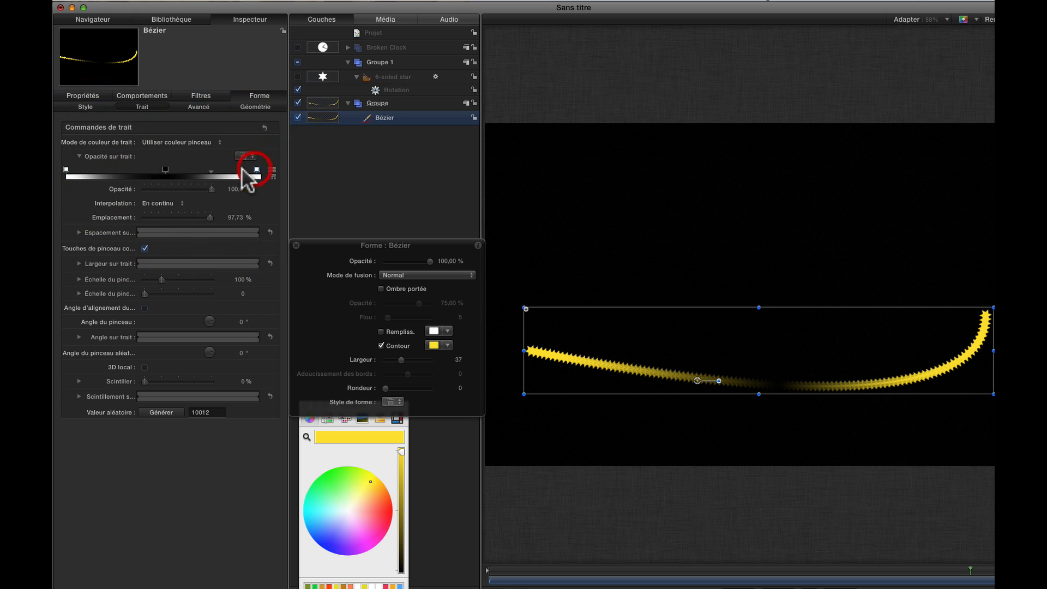
{"action": "left_click_drag", "start_coordinate": [211, 170], "coordinate": [257, 173]}
{"action": "mouse_move", "coordinate": [165, 170]}
{"action": "left_mouse_down"}
{"action": "mouse_move", "coordinate": [298, 183]}
{"action": "mouse_move", "coordinate": [241, 154]}
{"action": "left_mouse_up"}
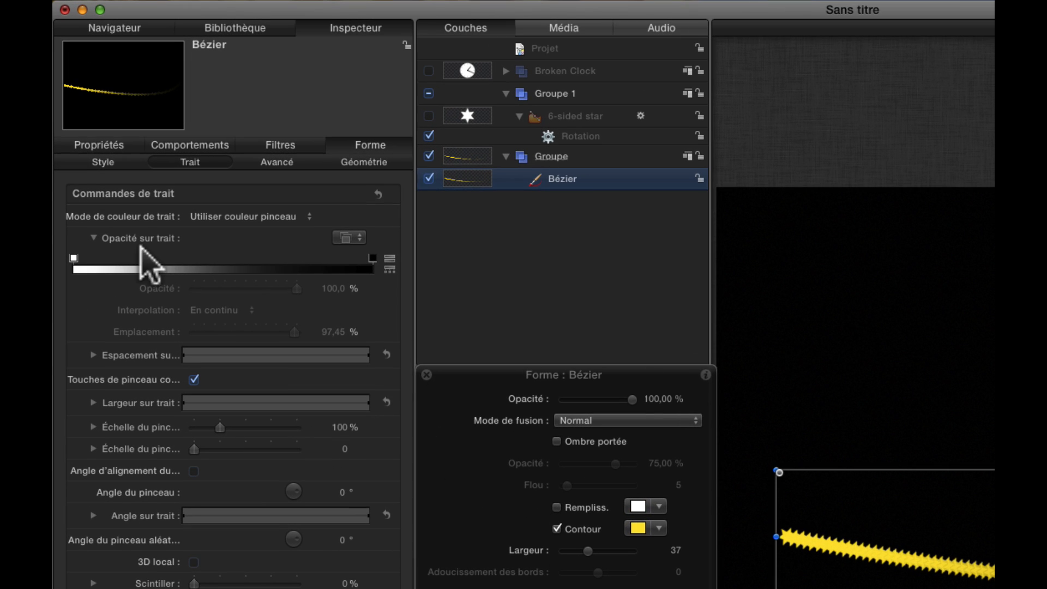
Collapse the opacity gradient, increase the outline's brush spacing until the stars separate, and return to the stroke controls.
{"action": "left_click", "coordinate": [93, 238]}
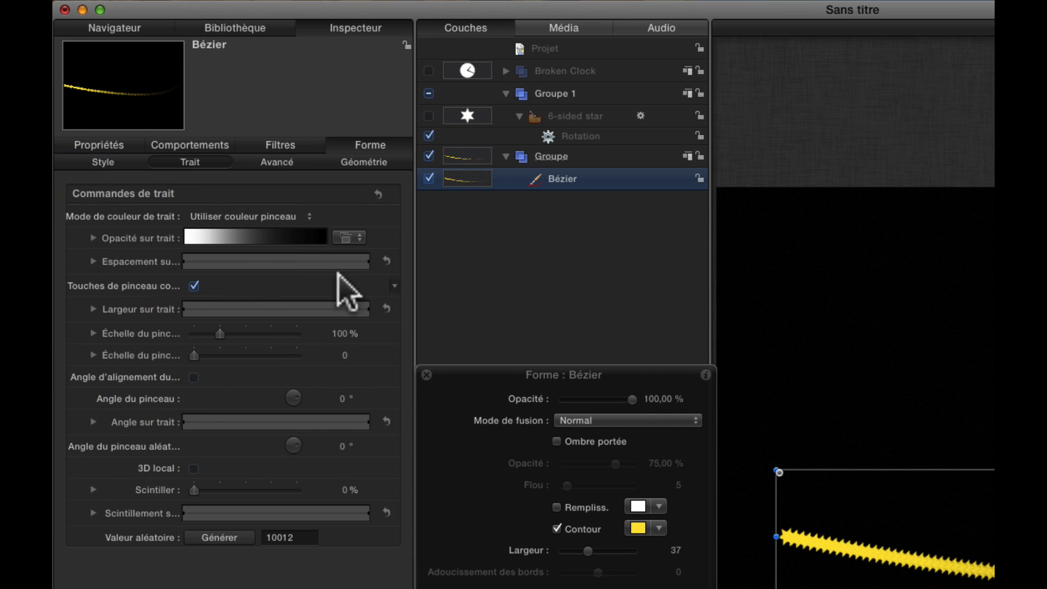
{"action": "mouse_move", "coordinate": [414, 271]}
{"action": "left_mouse_down"}
{"action": "mouse_move", "coordinate": [752, 271]}
{"action": "mouse_move", "coordinate": [284, 266]}
{"action": "left_mouse_up"}
{"action": "left_click", "coordinate": [98, 163]}
{"action": "mouse_move", "coordinate": [191, 504]}
{"action": "left_mouse_down"}
{"action": "mouse_move", "coordinate": [221, 512]}
{"action": "mouse_move", "coordinate": [223, 503]}
{"action": "left_mouse_up"}
{"action": "left_click", "coordinate": [189, 161]}
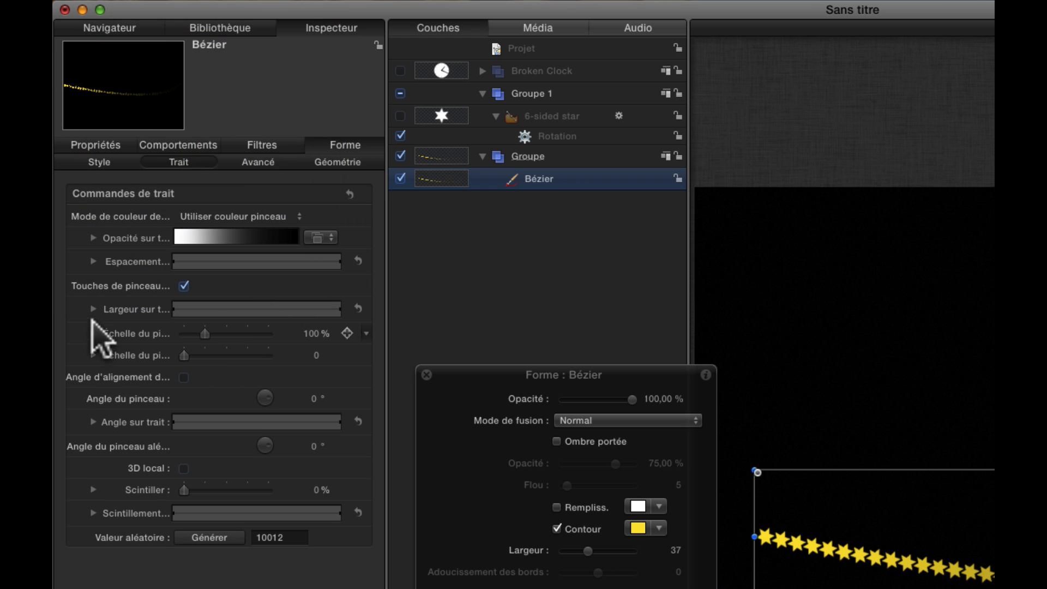
Shape the spacing over stroke curve with a low start point, a 126.65 % point at 38.61 %, and a 562.28 % point at 82.12 %.
{"action": "left_click", "coordinate": [92, 261]}
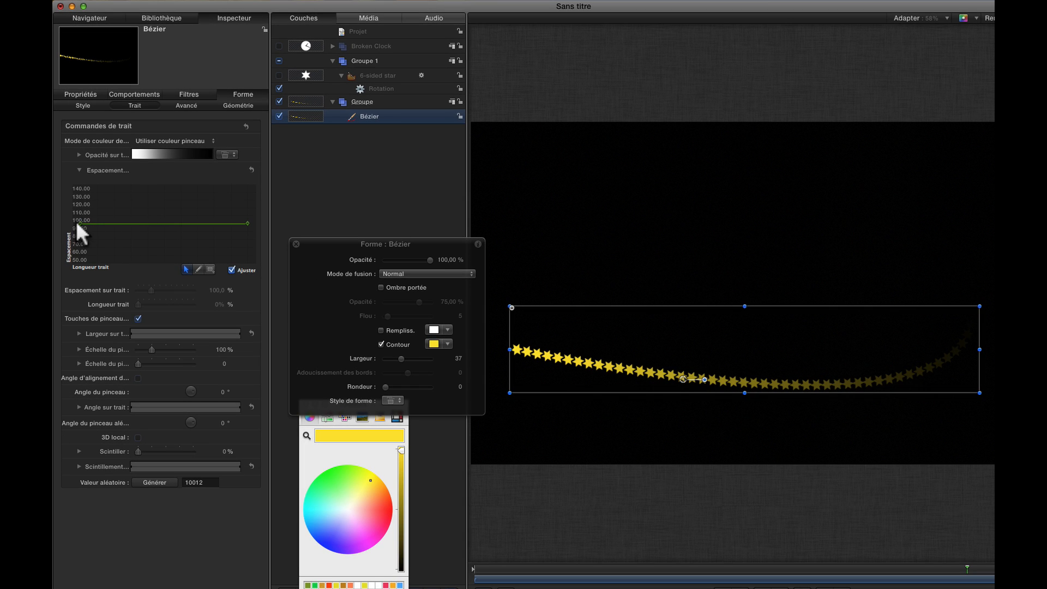
{"action": "left_click_drag", "start_coordinate": [80, 220], "coordinate": [80, 260]}
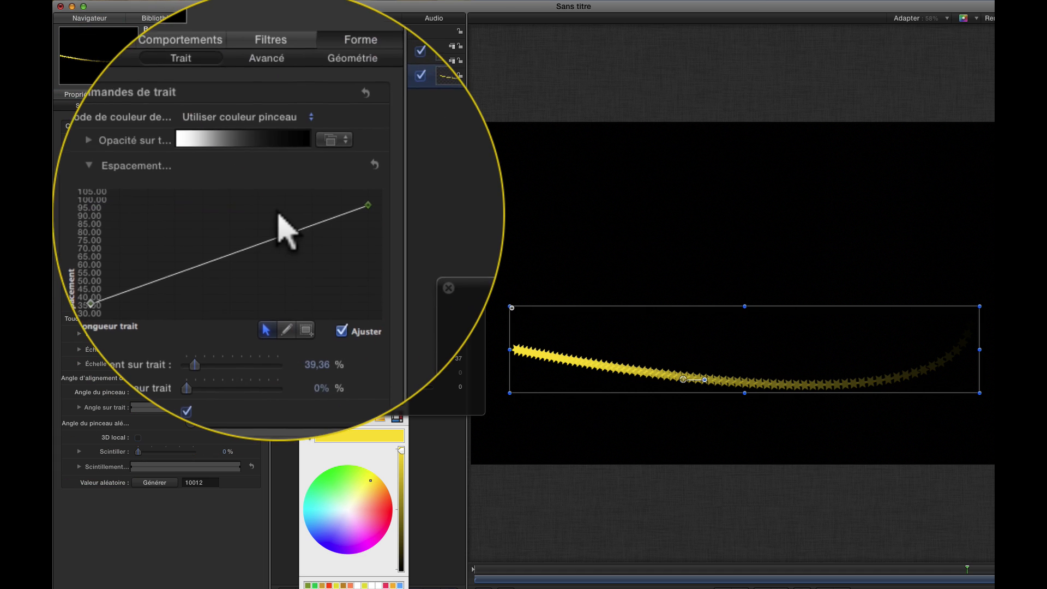
{"action": "left_click_drag", "start_coordinate": [246, 194], "coordinate": [213, 187]}
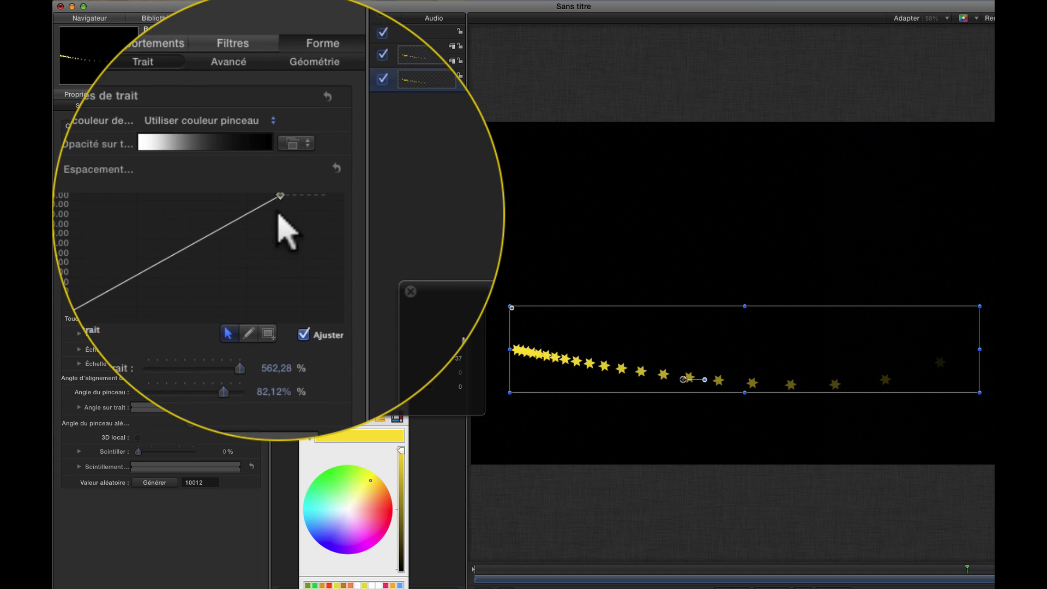
{"action": "left_click_drag", "start_coordinate": [206, 226], "coordinate": [207, 249]}
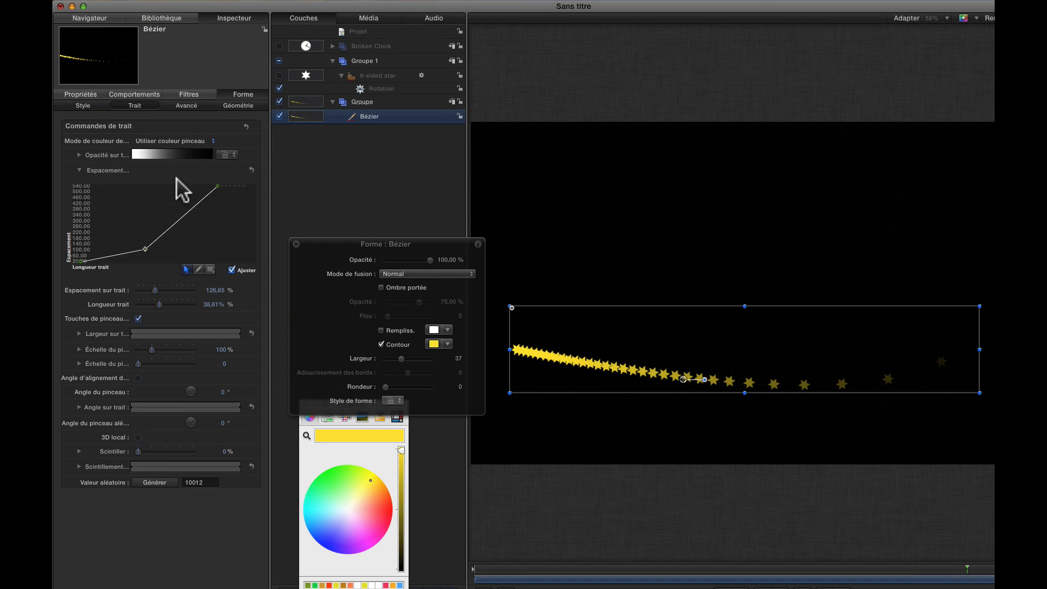
Reverse the opacity over stroke gradient, setting the end tag to 100 % and the start tag to 0 %, and collapse it.
{"action": "left_click", "coordinate": [80, 154]}
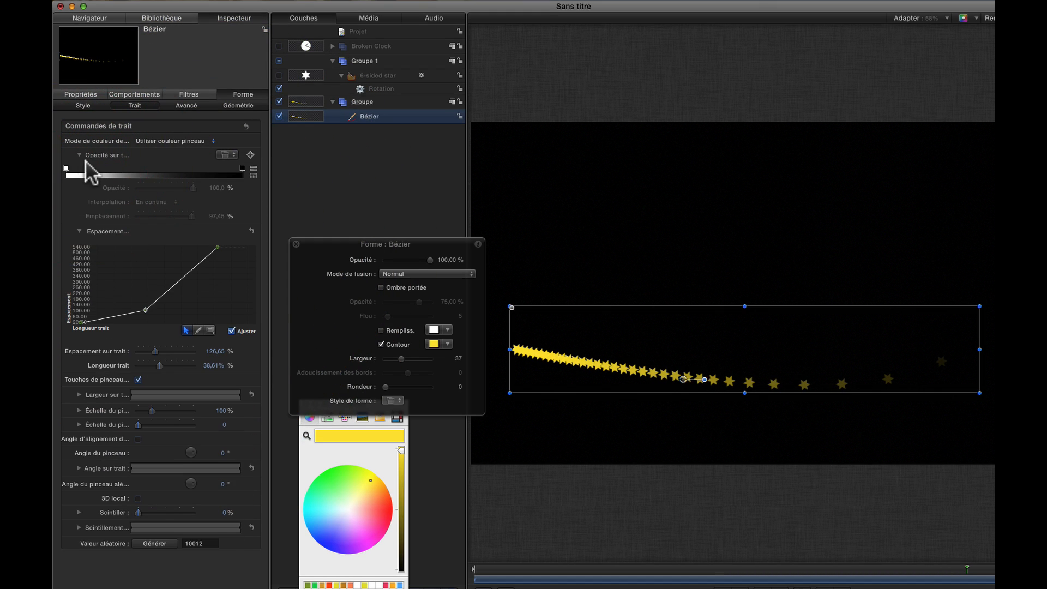
{"action": "left_click", "coordinate": [242, 168]}
{"action": "left_click_drag", "start_coordinate": [139, 188], "coordinate": [261, 185]}
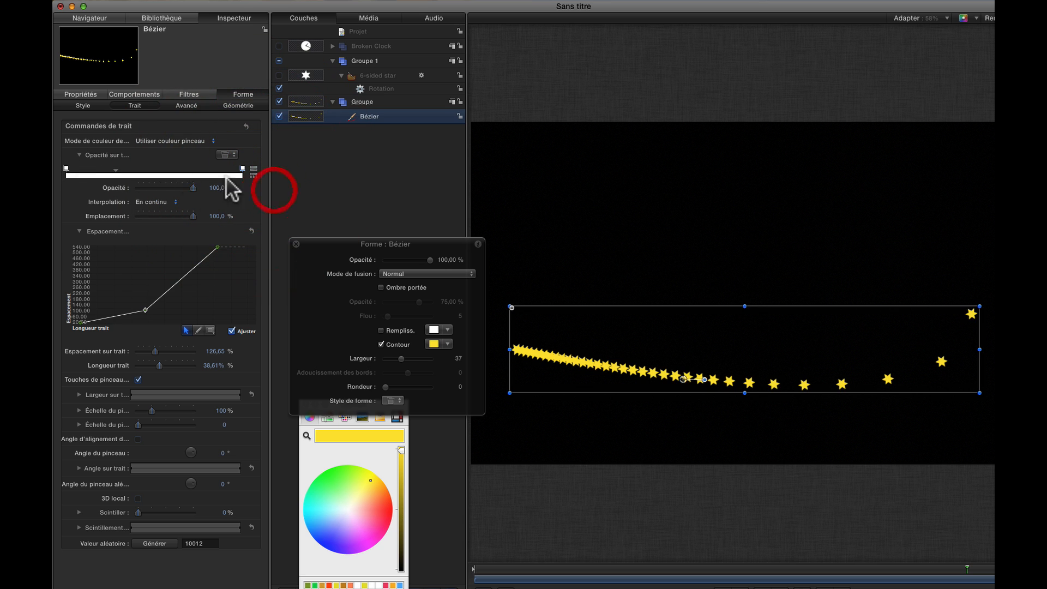
{"action": "left_click", "coordinate": [66, 168]}
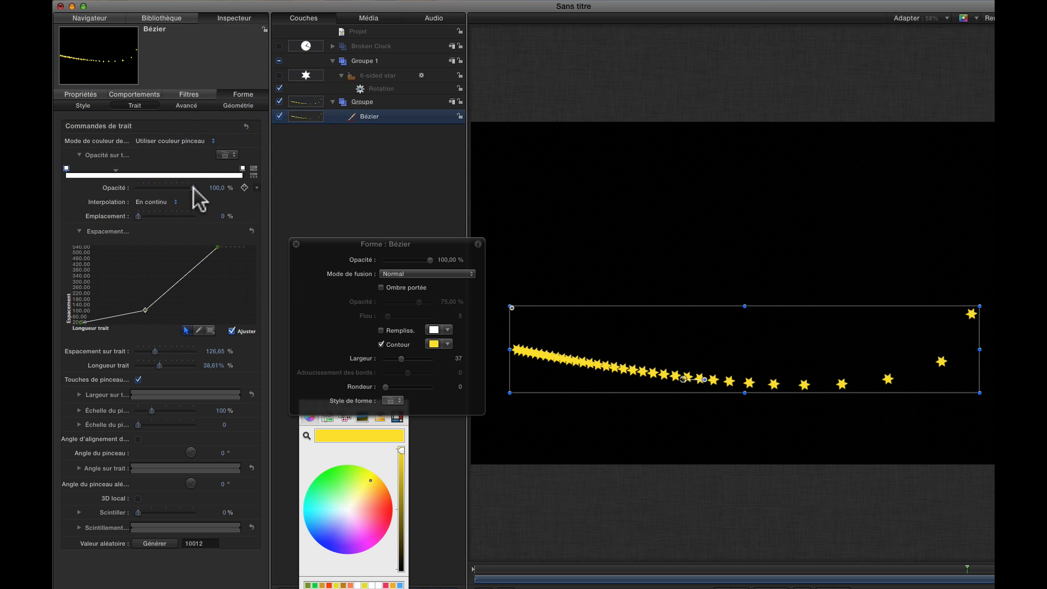
{"action": "left_click_drag", "start_coordinate": [193, 186], "coordinate": [136, 188]}
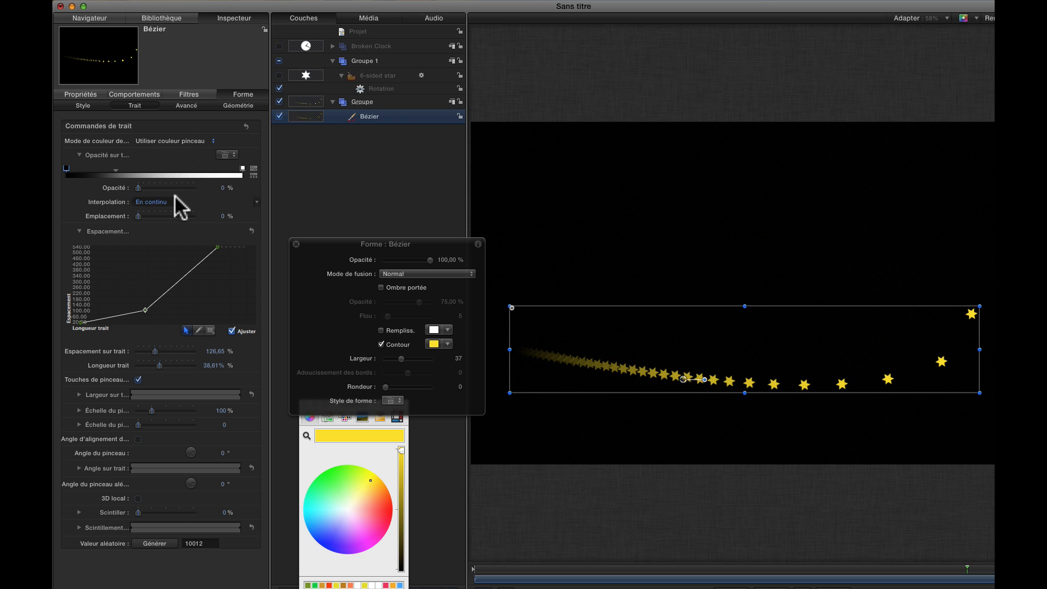
{"action": "left_click", "coordinate": [79, 155]}
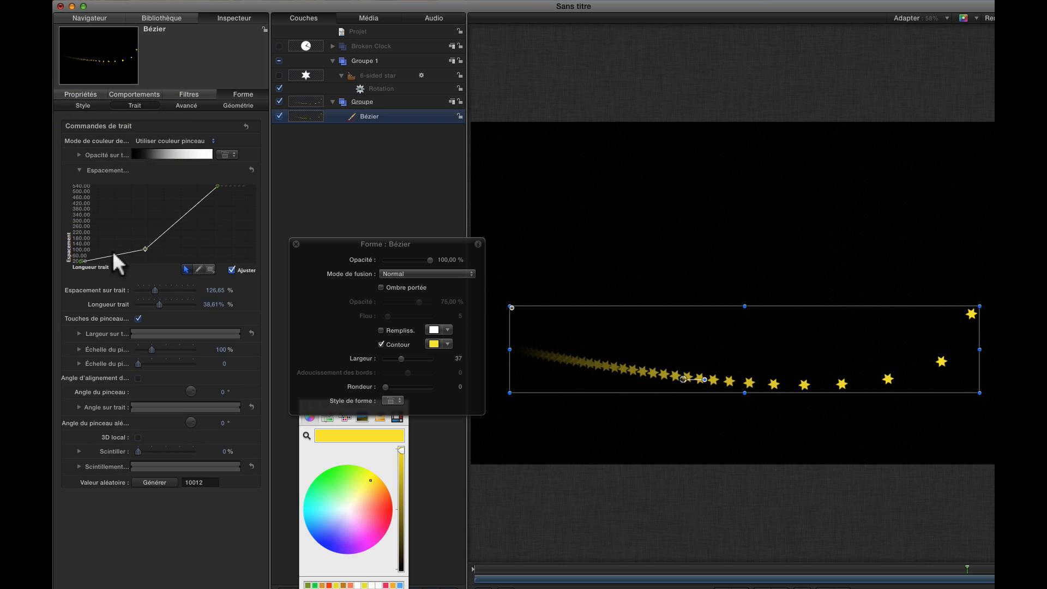
Refine the spacing curve by moving the middle point earlier, the last point to 246.34 % at 76.87 %, and the first to 1.0 %.
{"action": "mouse_move", "coordinate": [143, 246]}
{"action": "left_mouse_down"}
{"action": "mouse_move", "coordinate": [157, 232]}
{"action": "mouse_move", "coordinate": [125, 249]}
{"action": "left_mouse_up"}
{"action": "left_click_drag", "start_coordinate": [217, 185], "coordinate": [209, 231]}
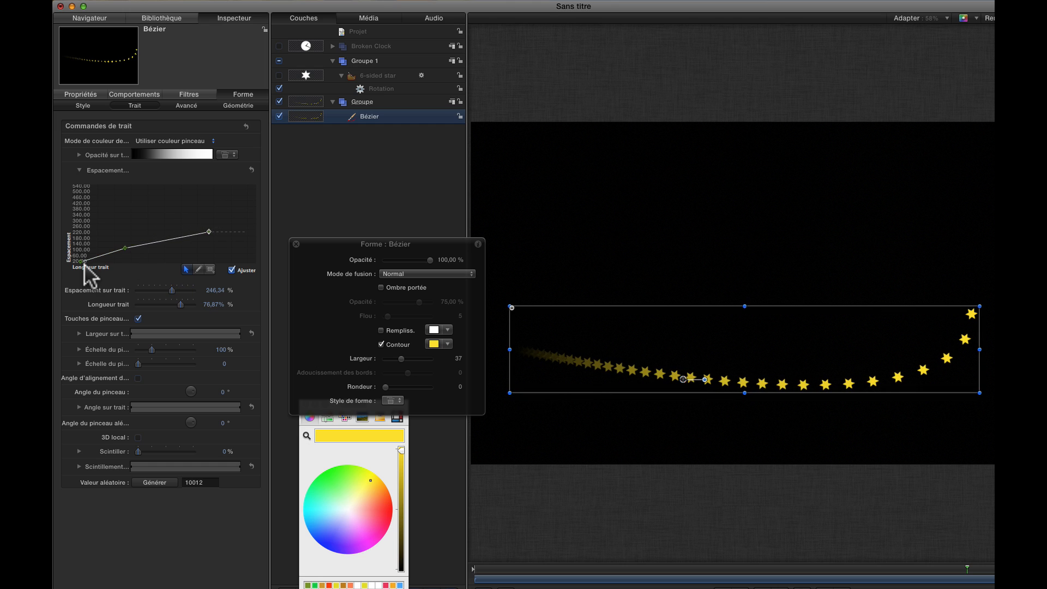
{"action": "left_click_drag", "start_coordinate": [80, 261], "coordinate": [81, 264]}
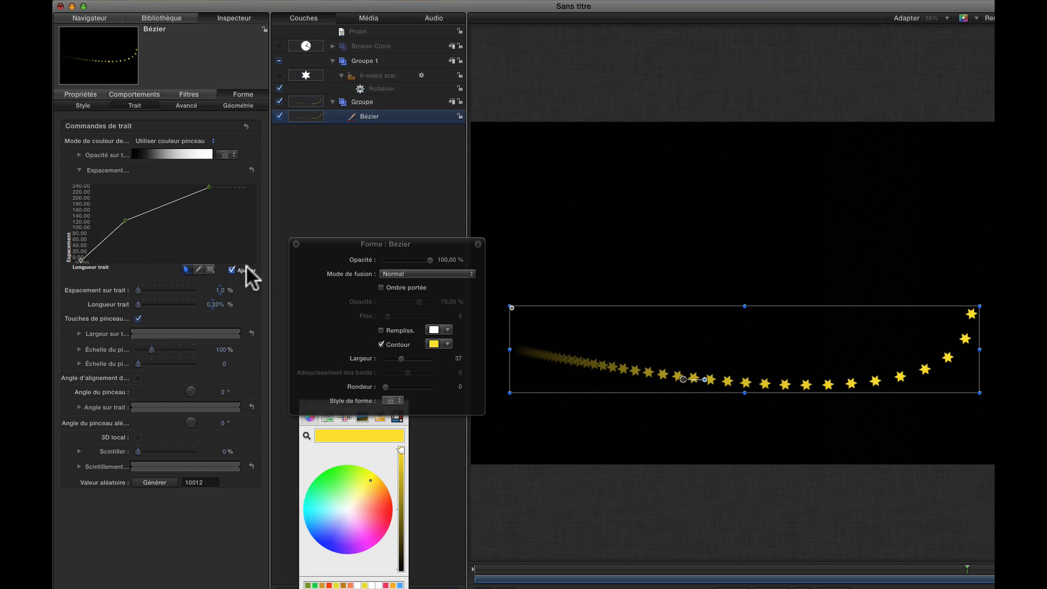
{"action": "left_click", "coordinate": [79, 168]}
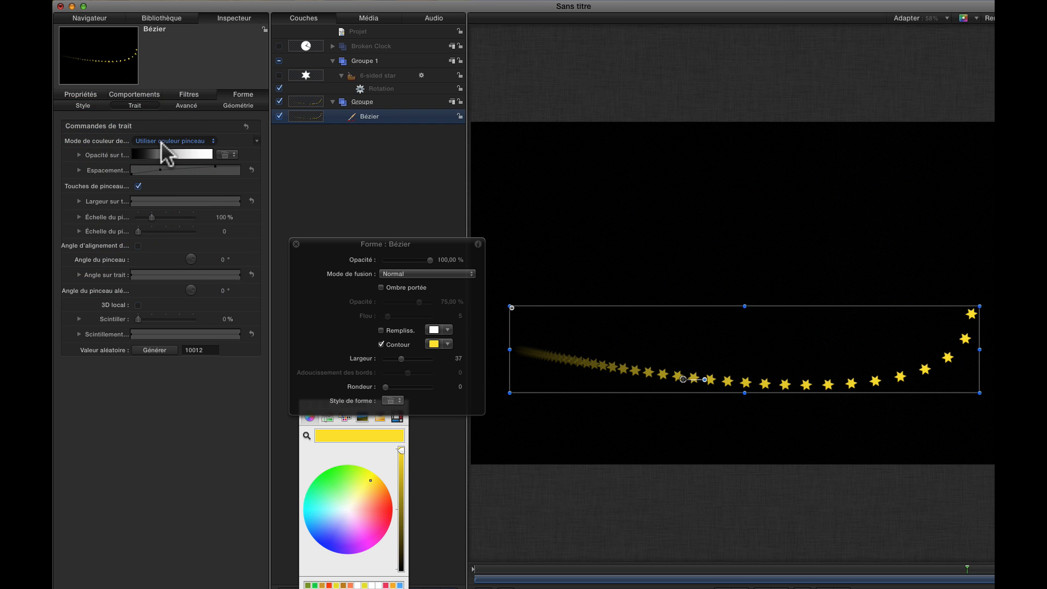
Switch the stroke colour mode to Couleur sur trait and set the gradient's end colour to gold (0.75, 0.64, 0.14).
{"action": "left_click", "coordinate": [195, 143]}
{"action": "left_click", "coordinate": [196, 148]}
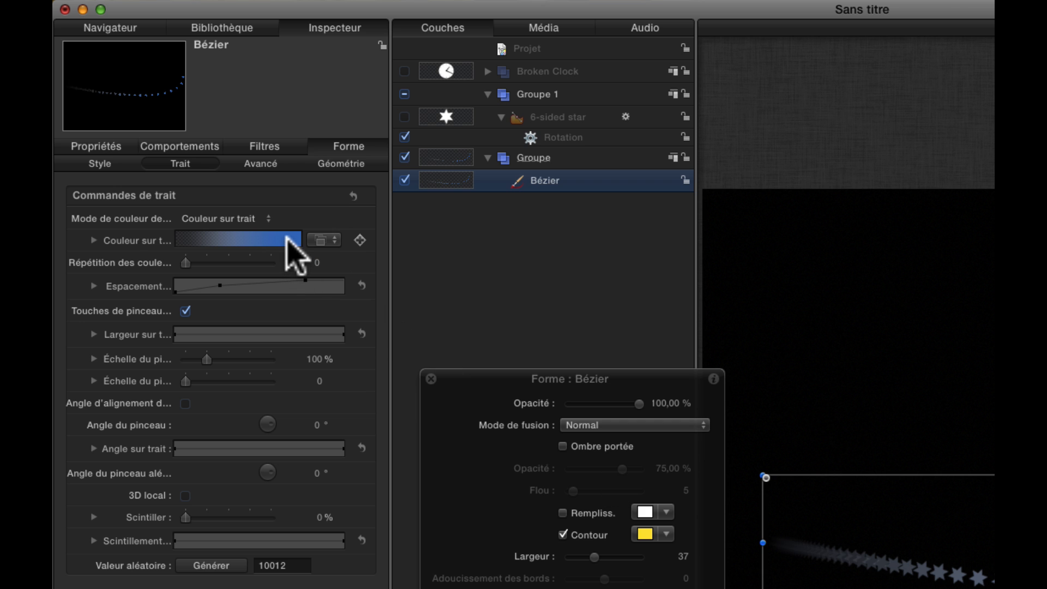
{"action": "left_click", "coordinate": [94, 240]}
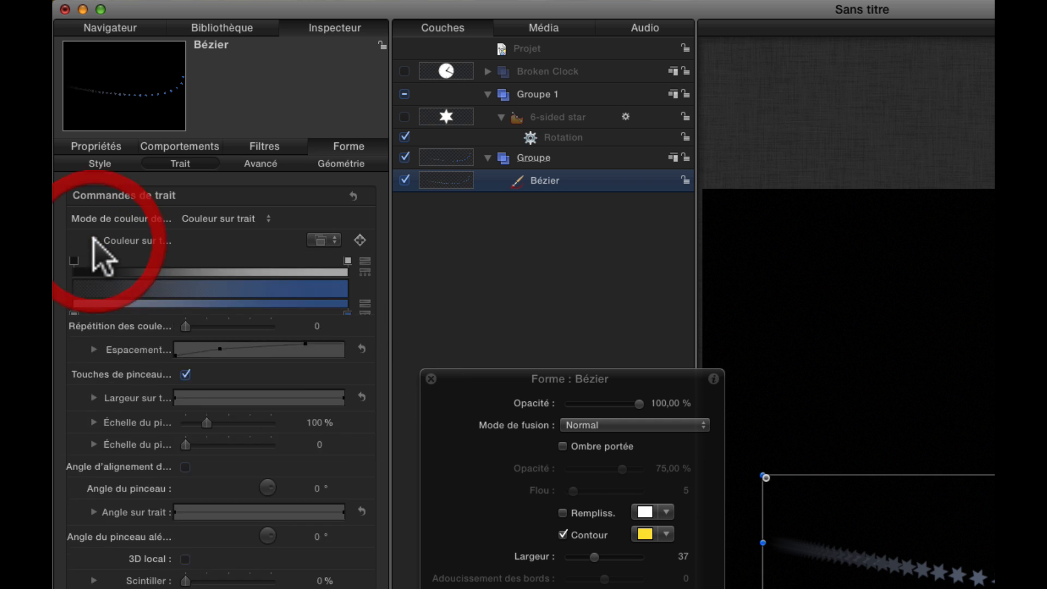
{"action": "left_click", "coordinate": [348, 315]}
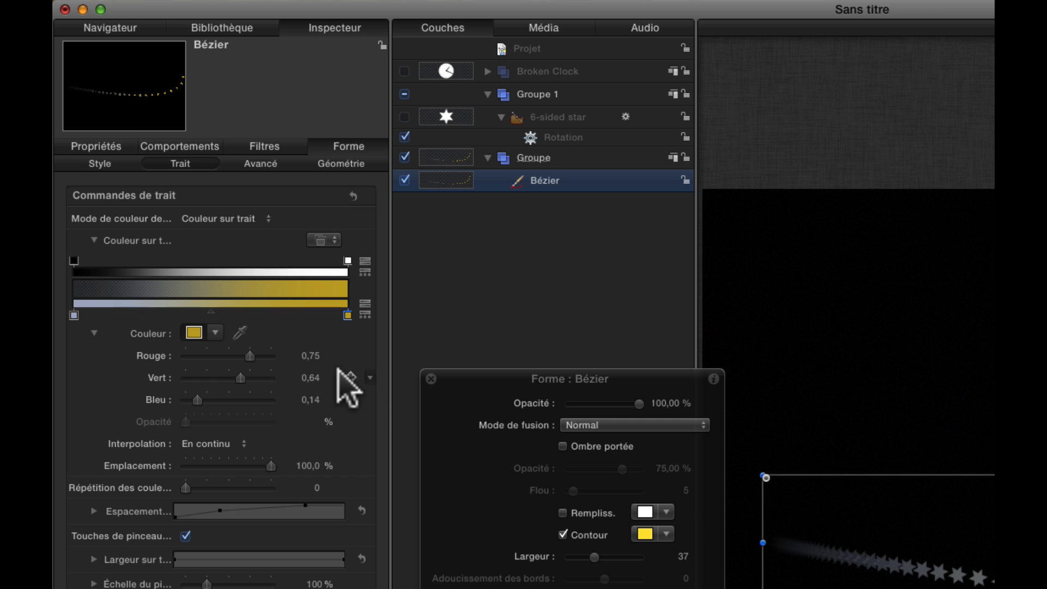
Set the start colour of the stroke gradient to dark red (0.47, 0.09, 0).
{"action": "left_click", "coordinate": [75, 315]}
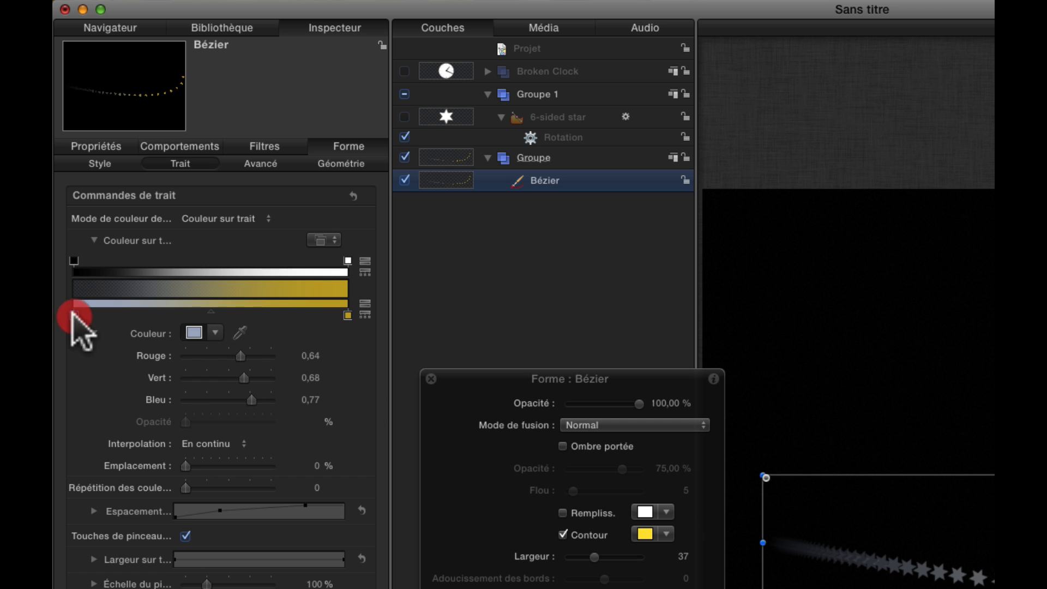
{"action": "left_click", "coordinate": [215, 333]}
{"action": "left_click", "coordinate": [215, 393]}
{"action": "left_click_drag", "start_coordinate": [214, 395], "coordinate": [316, 409]}
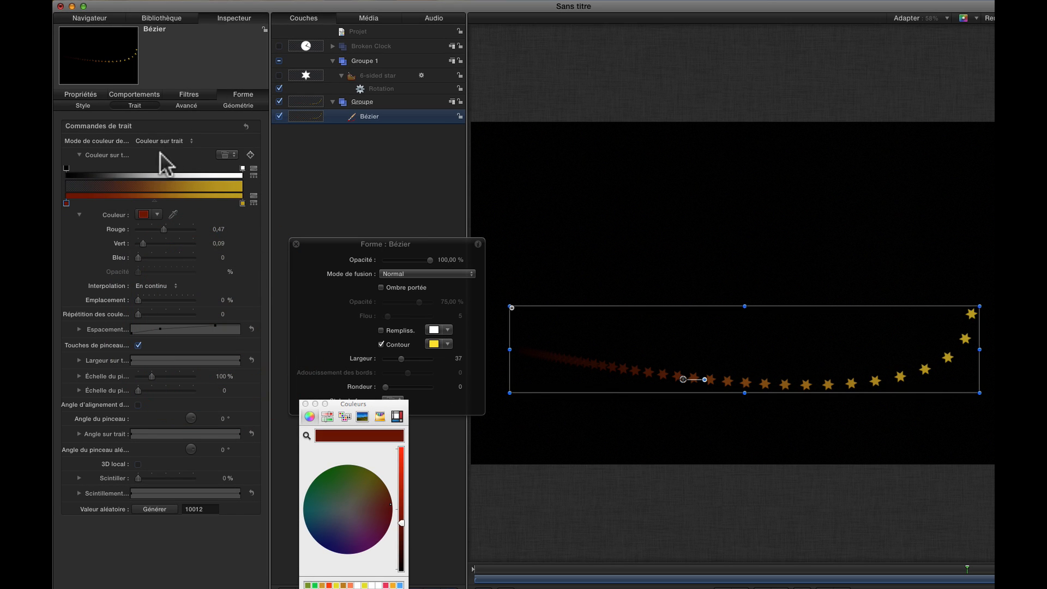
Try the stroke colour modes Sélectionner dans la palette and Utiliser couleur pinceau, and return to Couleur sur trait.
{"action": "left_click", "coordinate": [189, 138]}
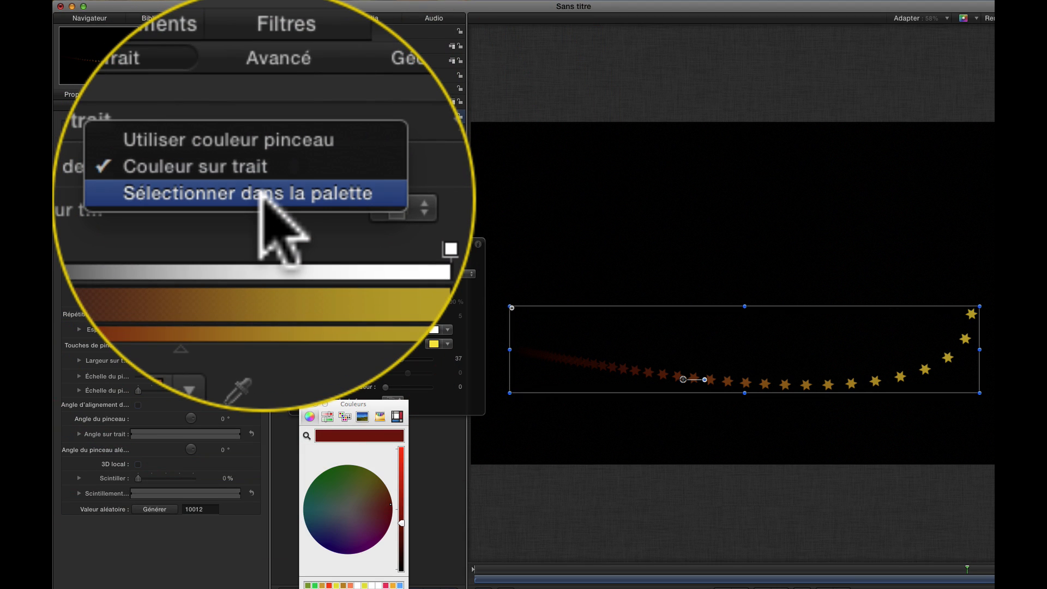
{"action": "left_click", "coordinate": [191, 151]}
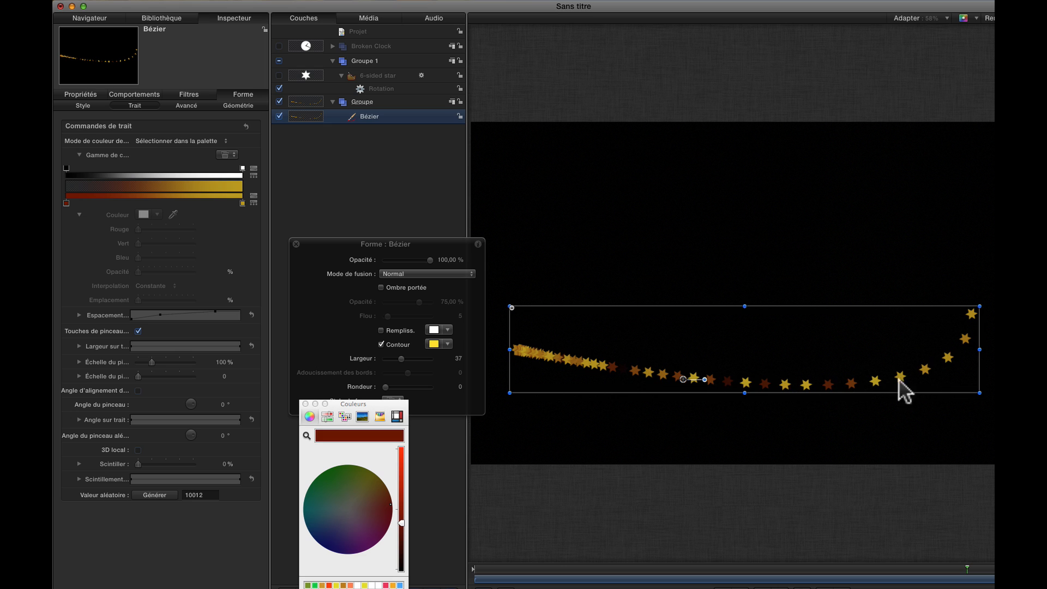
{"action": "left_click", "coordinate": [208, 140]}
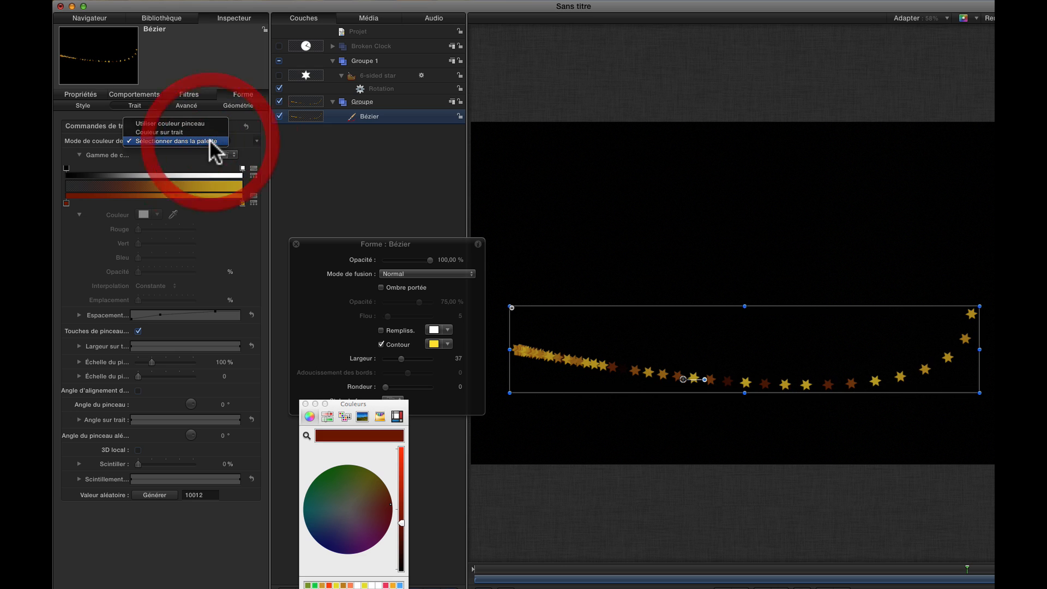
{"action": "left_click", "coordinate": [202, 123]}
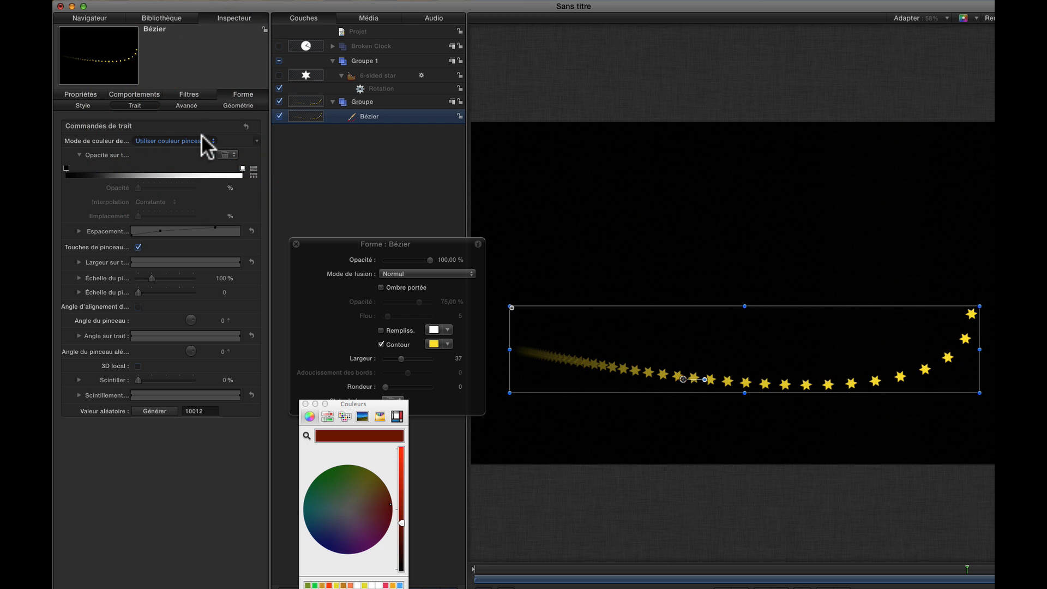
{"action": "left_click", "coordinate": [199, 142]}
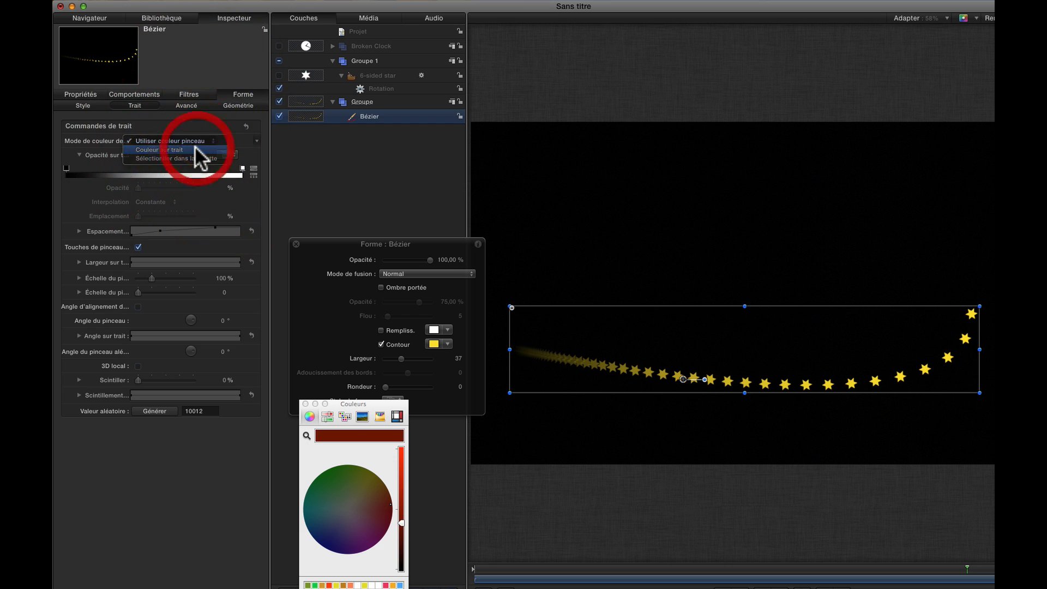
{"action": "left_click", "coordinate": [194, 146]}
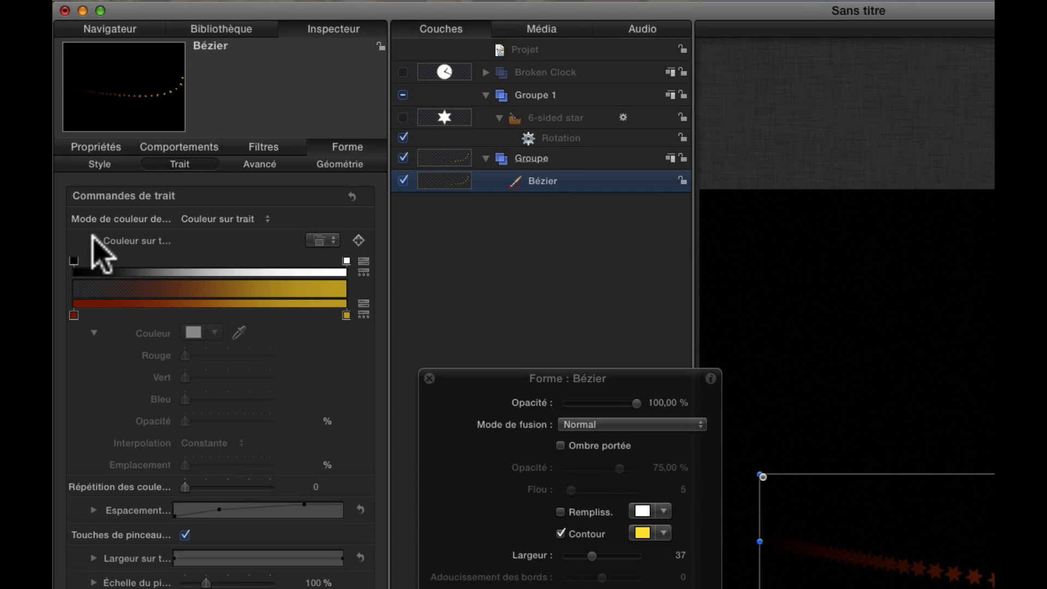
Shape the Largeur sur trait curve by lowering its first point near the stroke start and raising the last to 134.14 % at 100 %.
{"action": "left_click", "coordinate": [79, 155]}
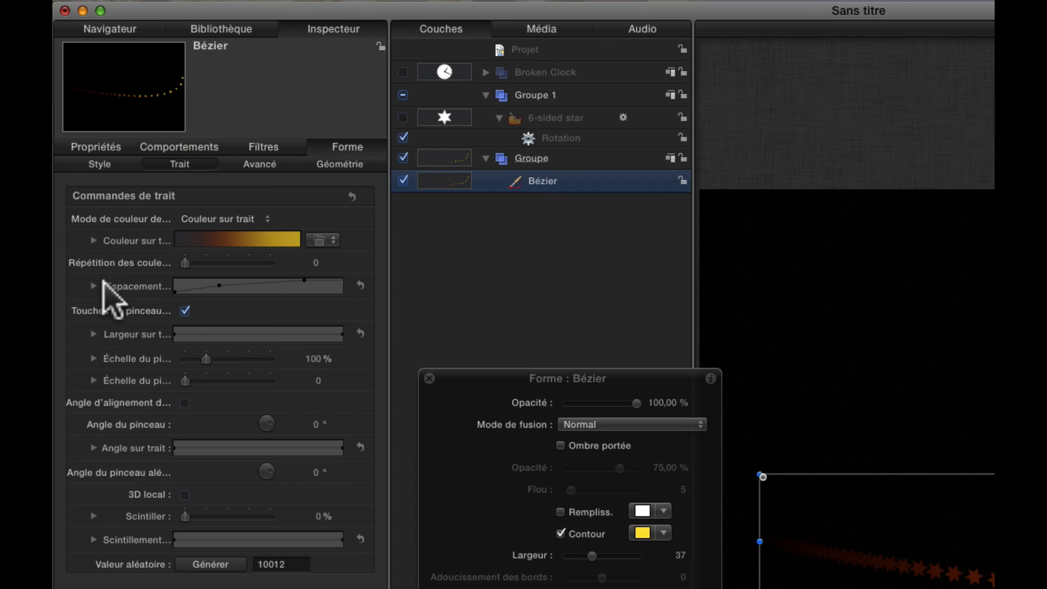
{"action": "left_click", "coordinate": [94, 334]}
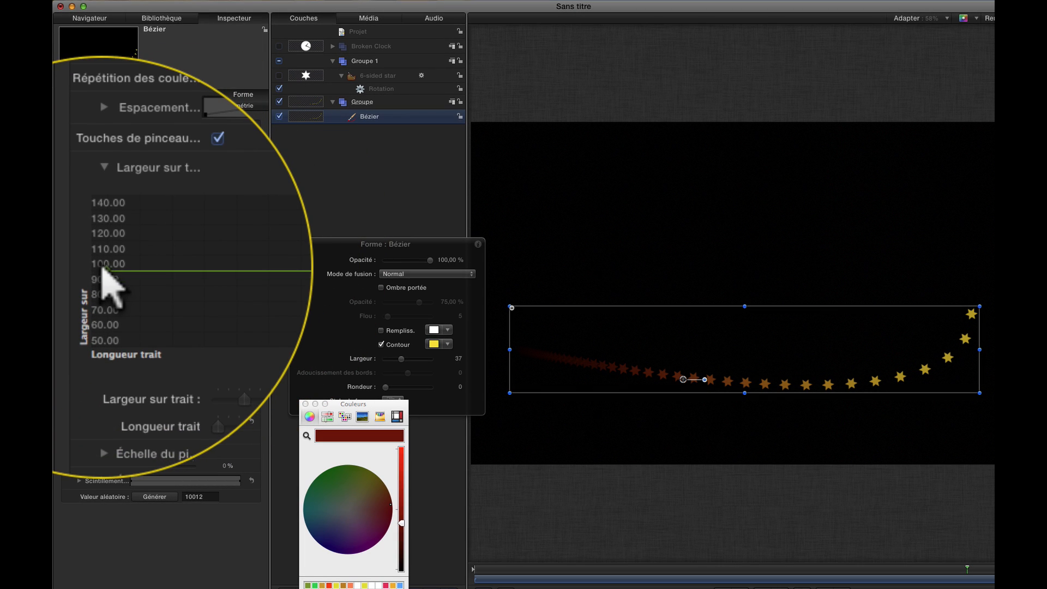
{"action": "mouse_move", "coordinate": [106, 267]}
{"action": "left_mouse_down"}
{"action": "mouse_move", "coordinate": [110, 241]}
{"action": "mouse_move", "coordinate": [121, 241]}
{"action": "mouse_move", "coordinate": [86, 301]}
{"action": "mouse_move", "coordinate": [85, 292]}
{"action": "left_mouse_up"}
{"action": "left_click_drag", "start_coordinate": [86, 294], "coordinate": [86, 294]}
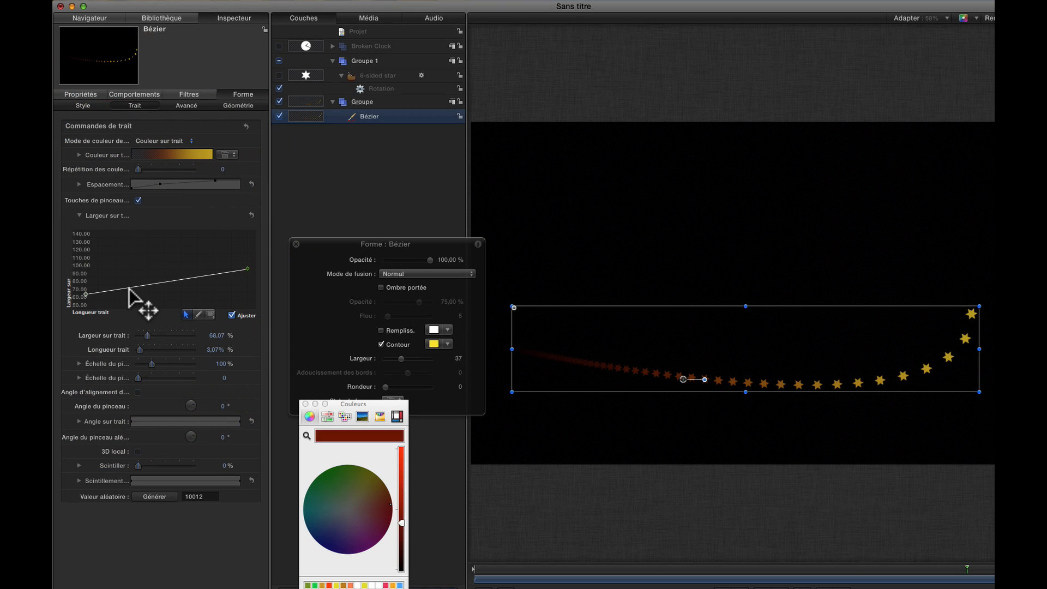
{"action": "left_click_drag", "start_coordinate": [247, 269], "coordinate": [248, 242]}
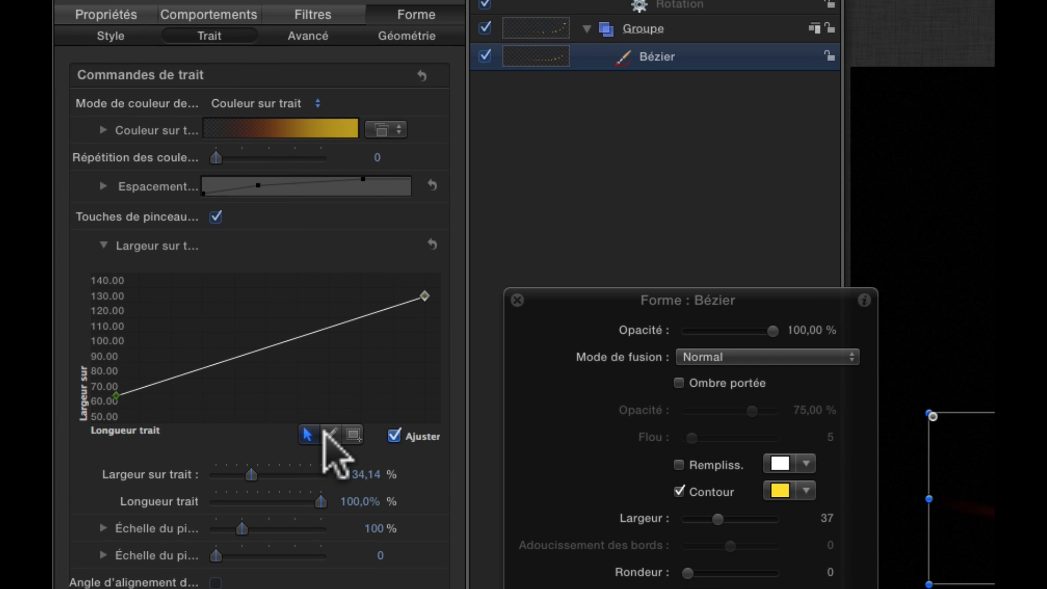
Try drawing the Largeur sur trait curve freehand along the whole stroke length, and undo it.
{"action": "left_click", "coordinate": [329, 435]}
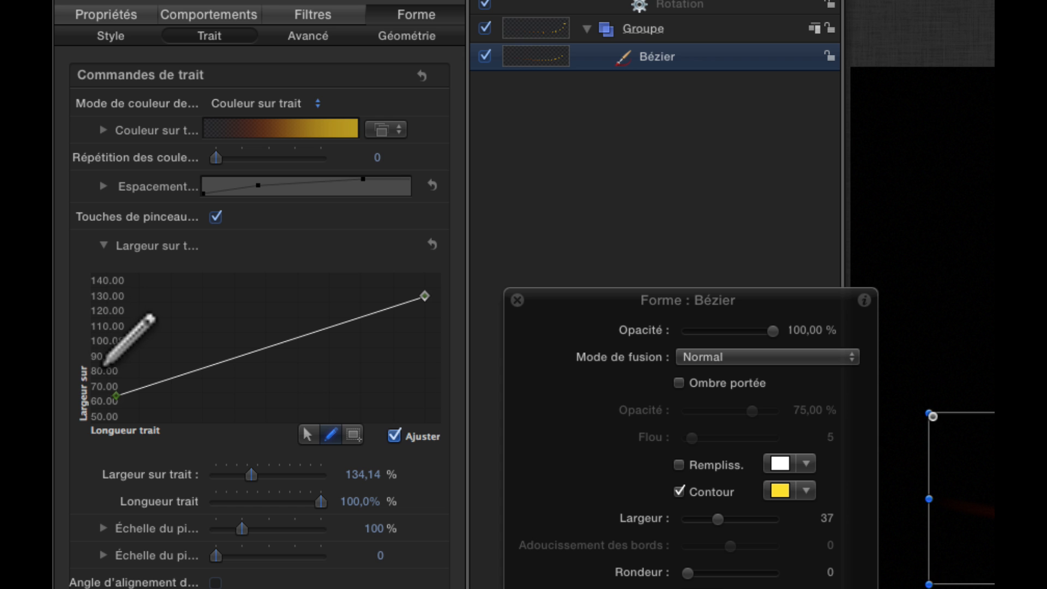
{"action": "left_click", "coordinate": [107, 391]}
{"action": "mouse_move", "coordinate": [107, 390]}
{"action": "left_mouse_down"}
{"action": "mouse_move", "coordinate": [168, 414]}
{"action": "mouse_move", "coordinate": [253, 411]}
{"action": "mouse_move", "coordinate": [386, 330]}
{"action": "mouse_move", "coordinate": [416, 288]}
{"action": "left_mouse_up"}
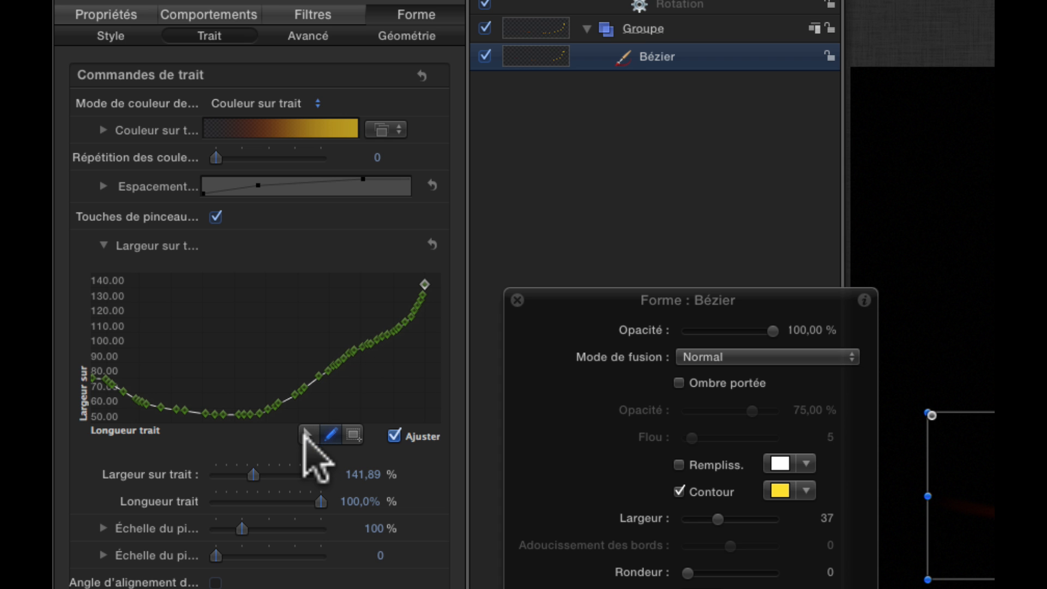
{"action": "left_click", "coordinate": [306, 435]}
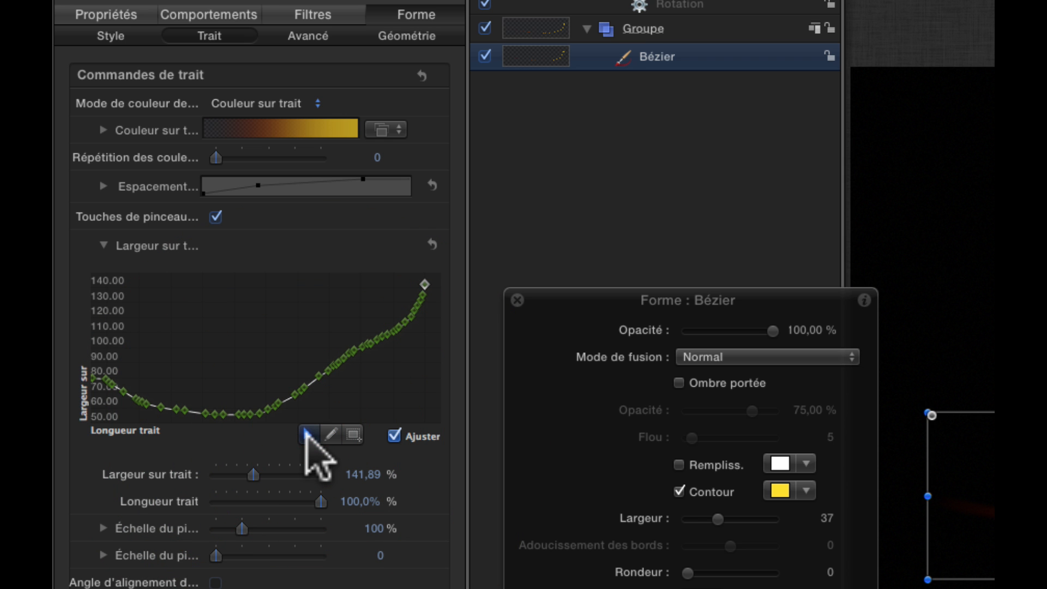
{"action": "key", "text": "super+z"}
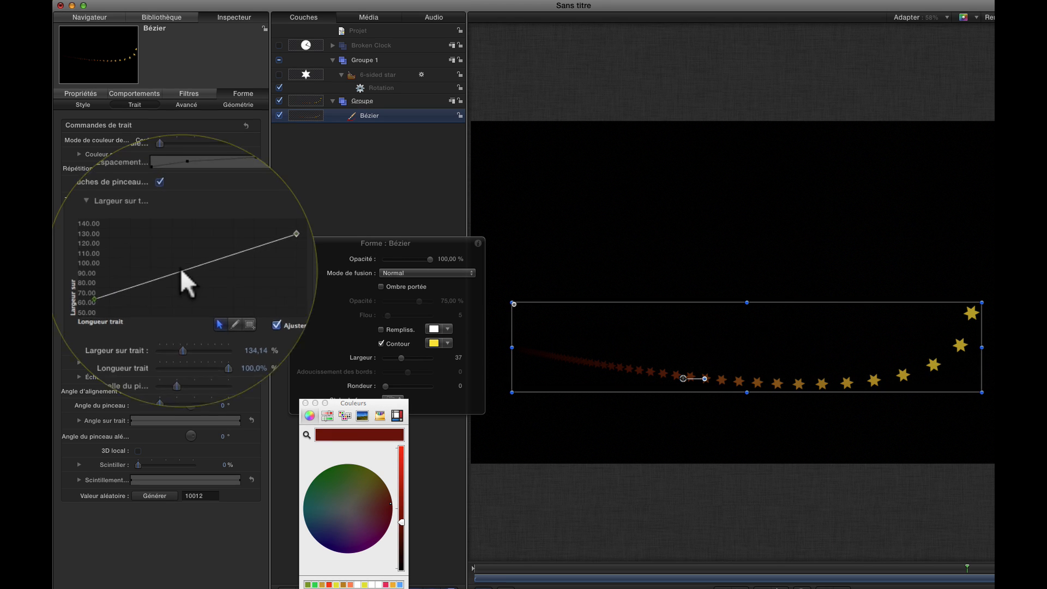
Add a middle point to the width curve, set it to 110.19 % at 56.5 % of the stroke length, and play the animation.
{"action": "double_click", "coordinate": [158, 270]}
{"action": "double_click", "coordinate": [159, 270]}
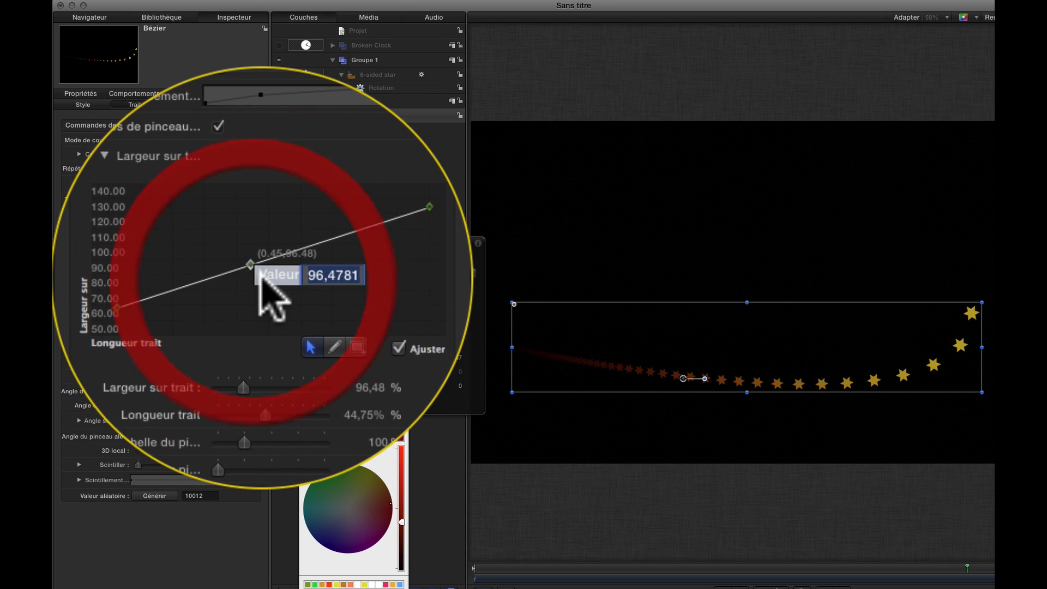
{"action": "key", "text": "Return"}
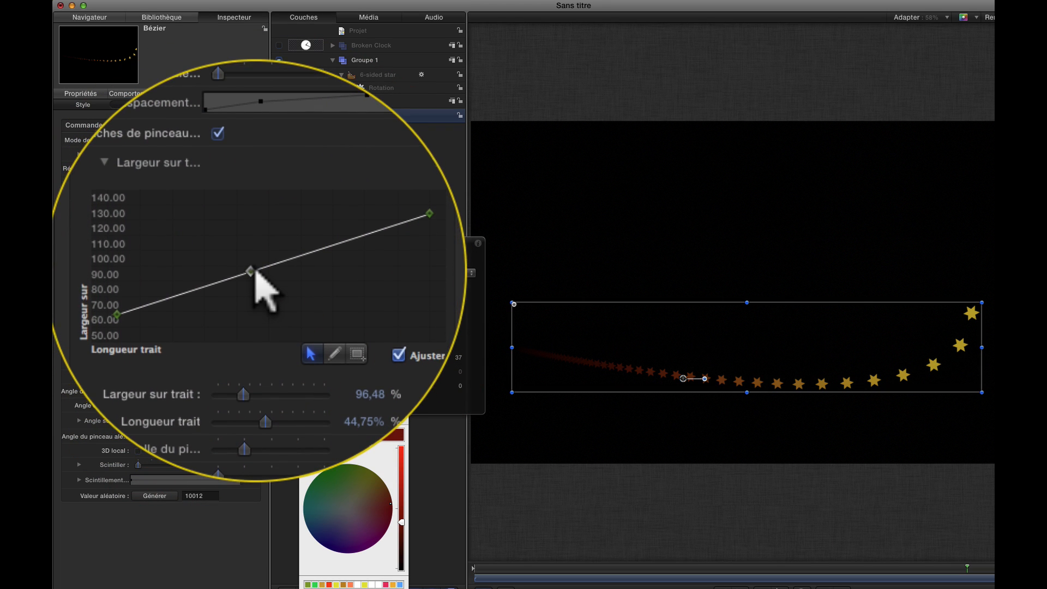
{"action": "left_click_drag", "start_coordinate": [250, 265], "coordinate": [250, 303]}
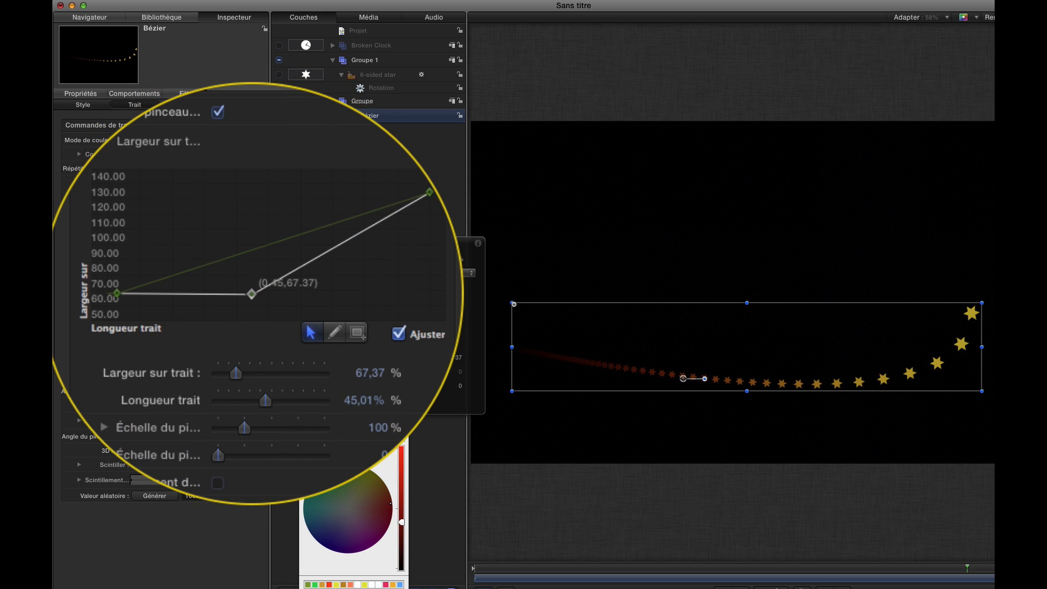
{"action": "left_click_drag", "start_coordinate": [158, 291], "coordinate": [158, 287]}
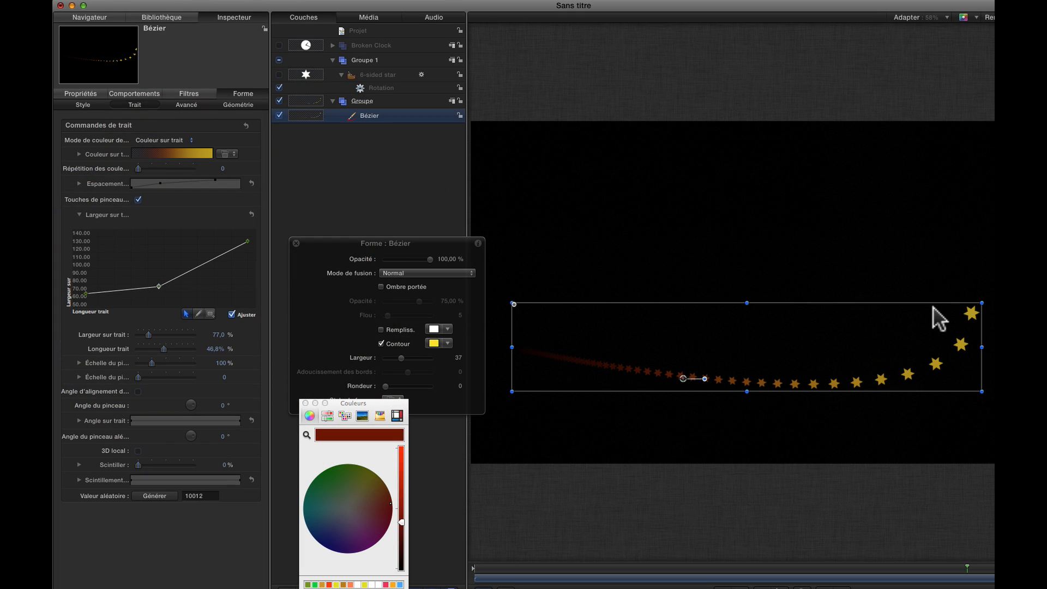
{"action": "left_click_drag", "start_coordinate": [149, 332], "coordinate": [168, 349]}
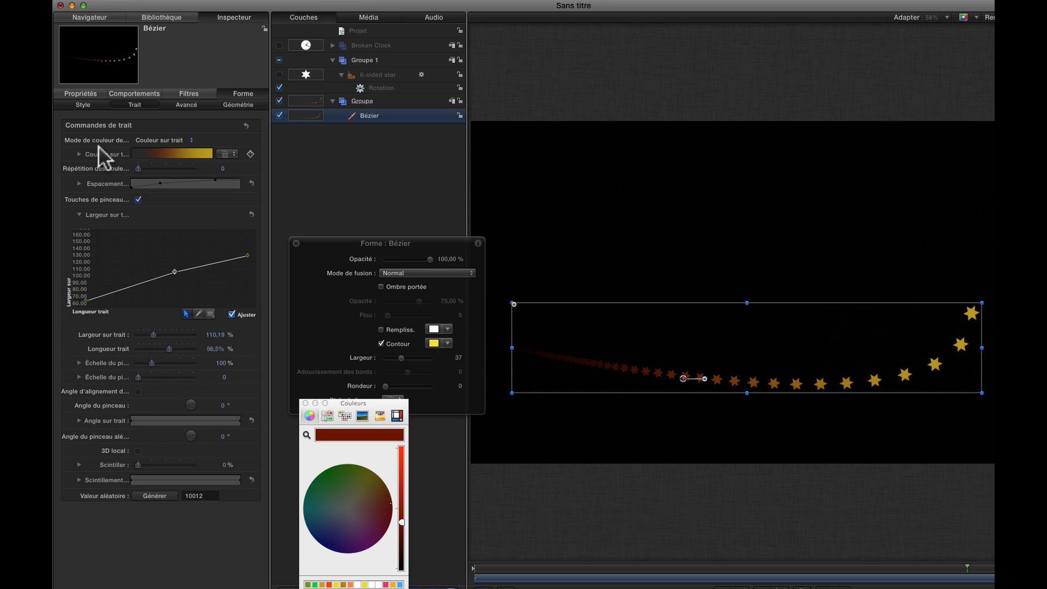
{"action": "left_click", "coordinate": [78, 214]}
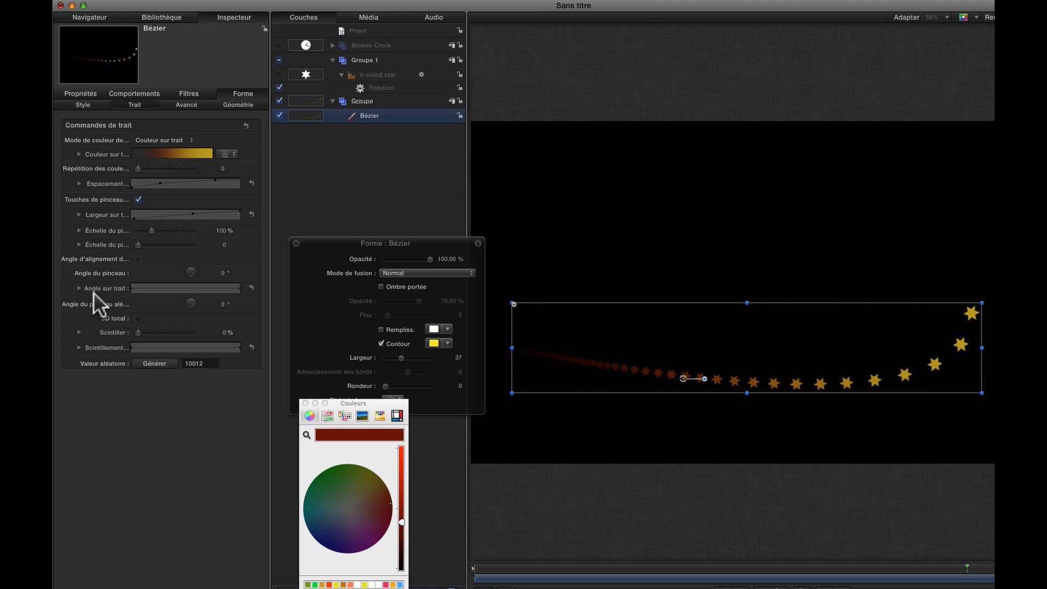
{"action": "left_click_drag", "start_coordinate": [487, 568], "coordinate": [480, 568]}
{"action": "key", "text": "space"}
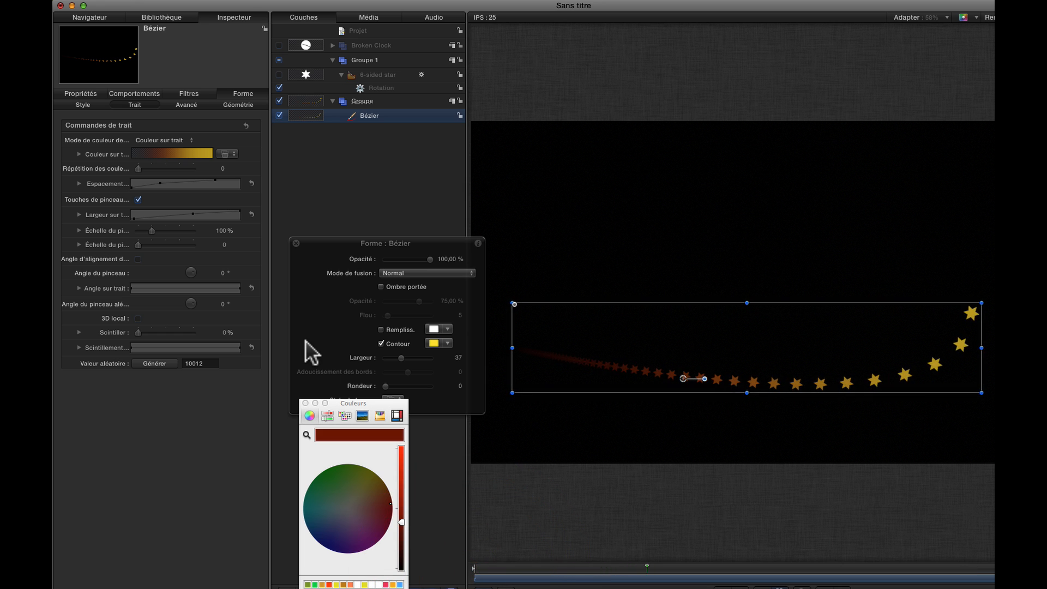
Try the Scintiller amount, return it to 0 %, and expand its X and Y values and the Scintillement sur trait curve.
{"action": "left_click_drag", "start_coordinate": [139, 329], "coordinate": [152, 330]}
{"action": "mouse_move", "coordinate": [250, 327]}
{"action": "left_mouse_down"}
{"action": "mouse_move", "coordinate": [215, 335]}
{"action": "mouse_move", "coordinate": [262, 328]}
{"action": "mouse_move", "coordinate": [157, 332]}
{"action": "mouse_move", "coordinate": [152, 360]}
{"action": "mouse_move", "coordinate": [175, 361]}
{"action": "mouse_move", "coordinate": [113, 362]}
{"action": "mouse_move", "coordinate": [156, 329]}
{"action": "mouse_move", "coordinate": [126, 336]}
{"action": "left_mouse_up"}
{"action": "left_click", "coordinate": [80, 332]}
{"action": "left_click", "coordinate": [79, 376]}
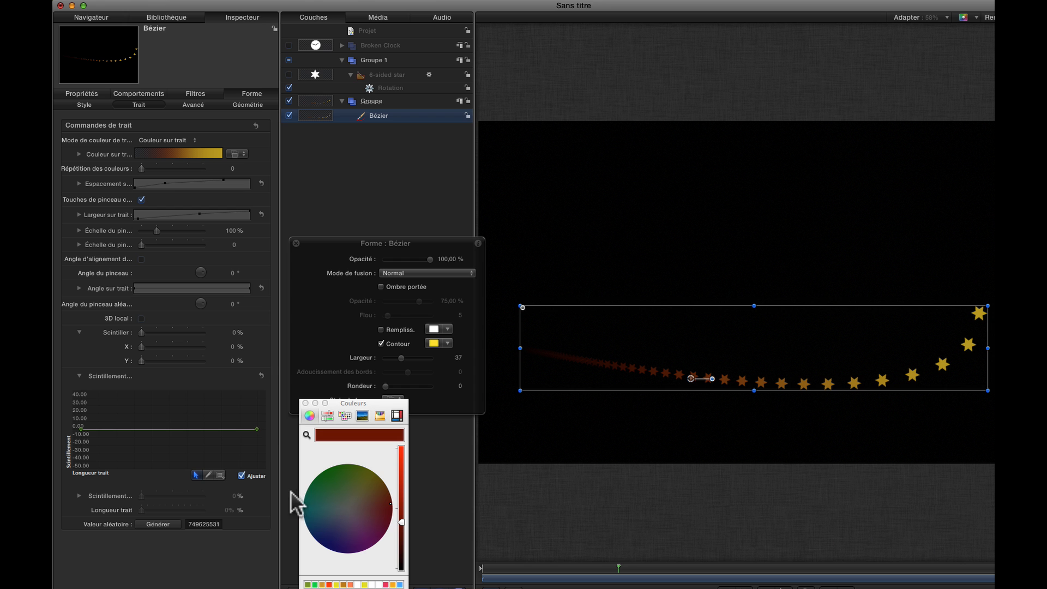
Widen the inspector and close the floating shape settings and the Couleurs window.
{"action": "left_click_drag", "start_coordinate": [419, 494], "coordinate": [336, 494]}
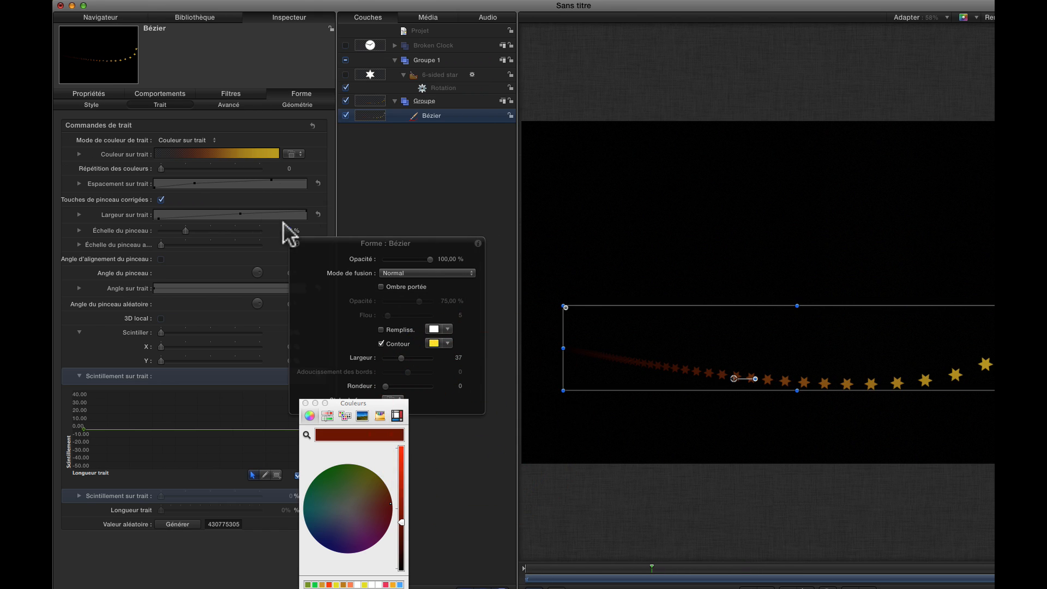
{"action": "left_click", "coordinate": [295, 242]}
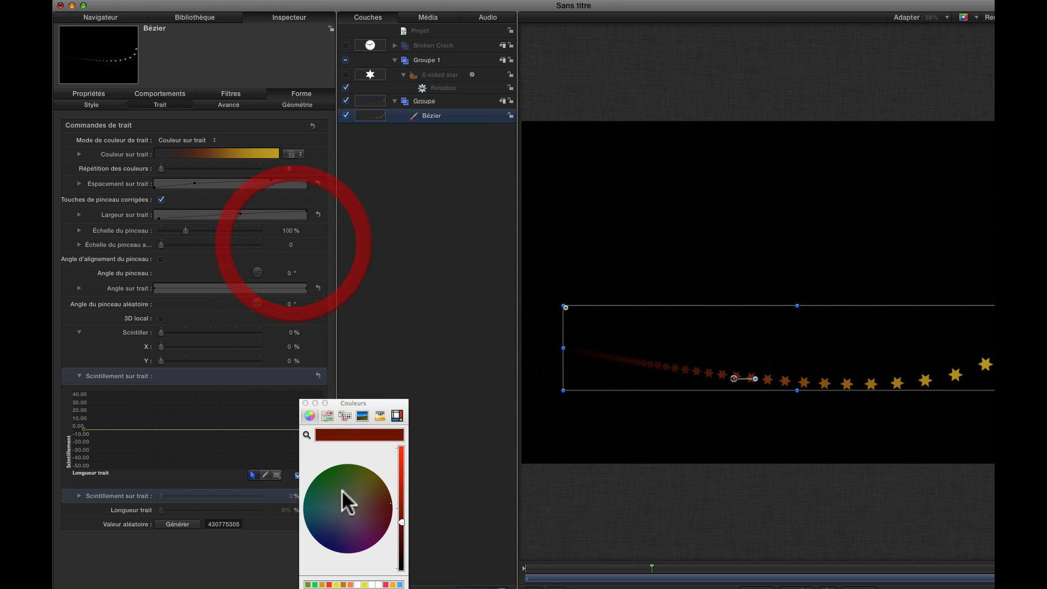
{"action": "left_click", "coordinate": [306, 403]}
Set Scintiller to 61 % and generate new random values for the star positions.
{"action": "left_click_drag", "start_coordinate": [162, 332], "coordinate": [169, 311]}
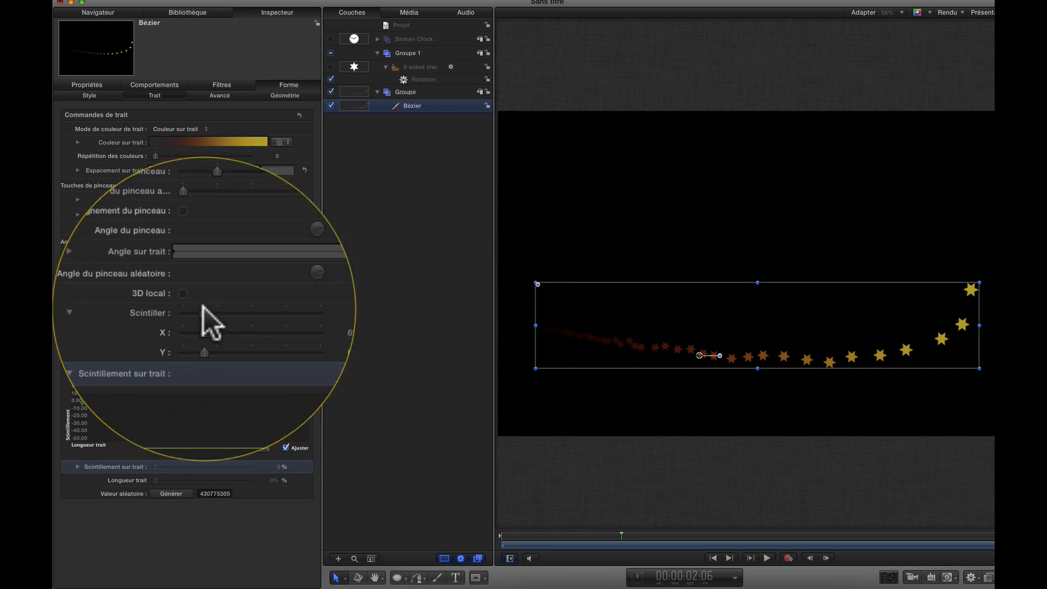
{"action": "left_click", "coordinate": [78, 353]}
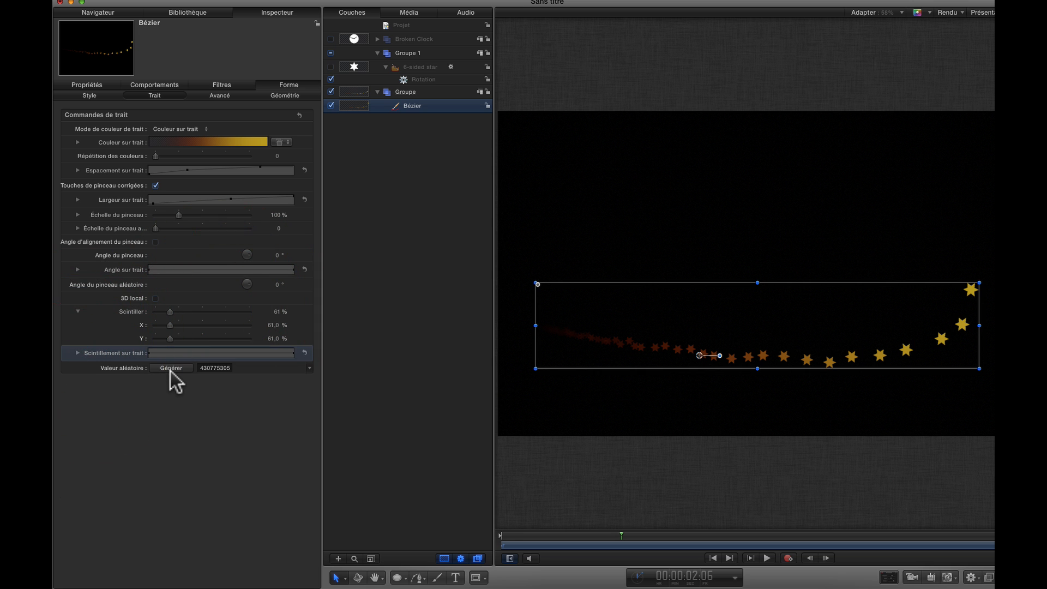
{"action": "left_click", "coordinate": [170, 367]}
{"action": "left_click", "coordinate": [170, 368]}
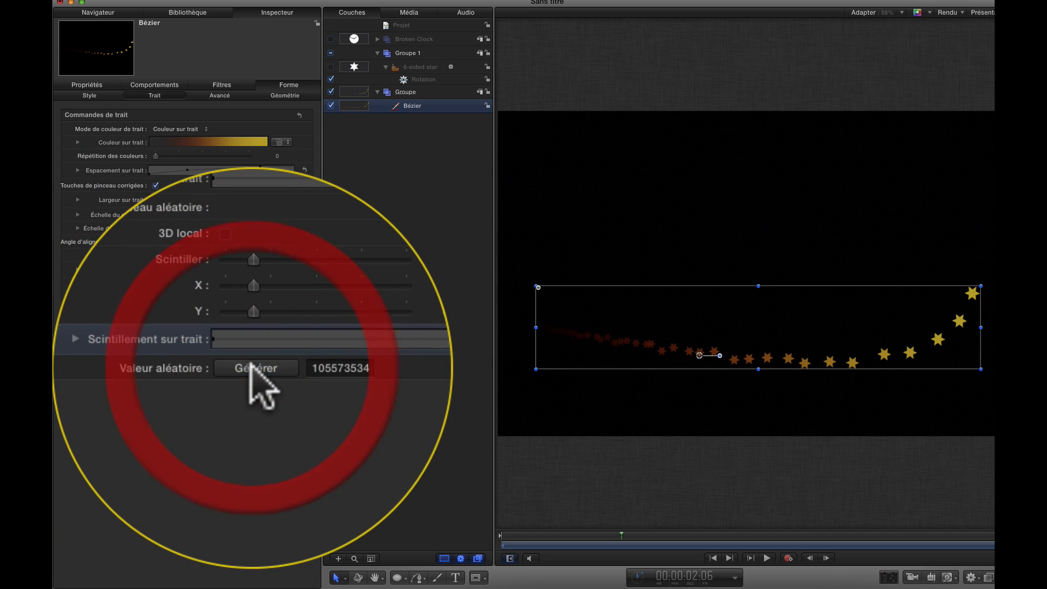
Try Scintiller at 206 %, generate several new random values, and reduce Scintiller to 102 %.
{"action": "left_click_drag", "start_coordinate": [170, 312], "coordinate": [199, 313]}
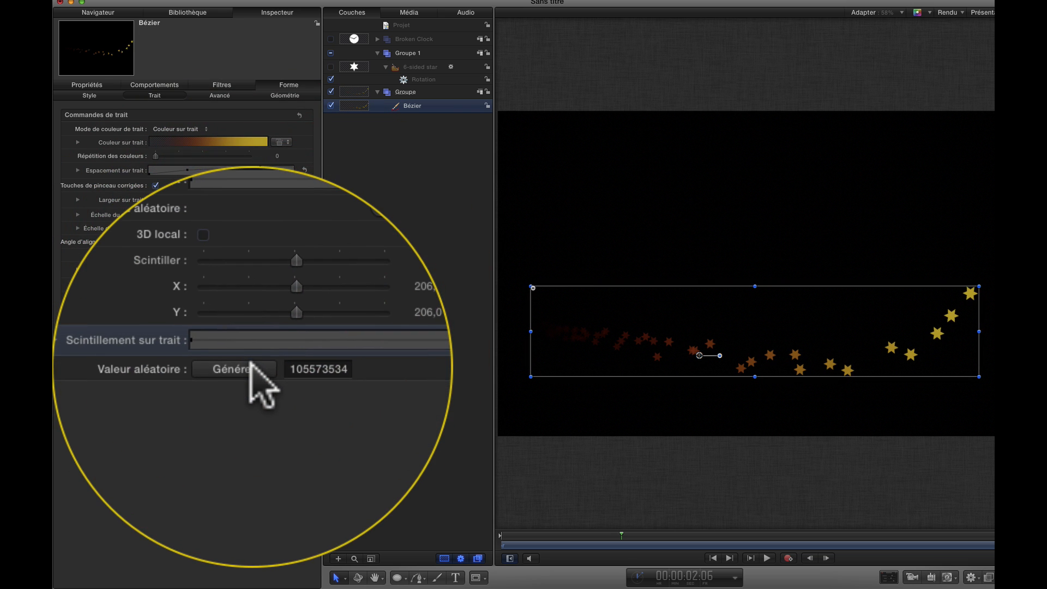
{"action": "left_click", "coordinate": [177, 367]}
{"action": "left_click", "coordinate": [250, 366]}
{"action": "left_click", "coordinate": [249, 367]}
{"action": "left_click_drag", "start_coordinate": [255, 311], "coordinate": [249, 308]}
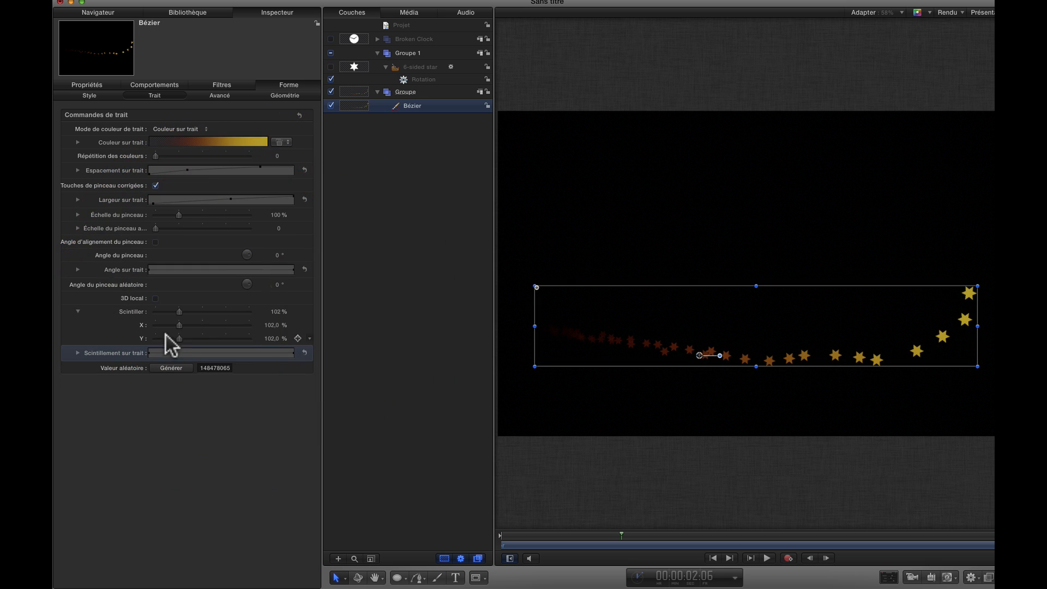
Reduce the outline's Espacement to 5 % in the style settings and play the animation from the start.
{"action": "left_click", "coordinate": [95, 95]}
{"action": "mouse_move", "coordinate": [191, 308]}
{"action": "left_mouse_down"}
{"action": "mouse_move", "coordinate": [229, 305]}
{"action": "mouse_move", "coordinate": [150, 308]}
{"action": "left_mouse_up"}
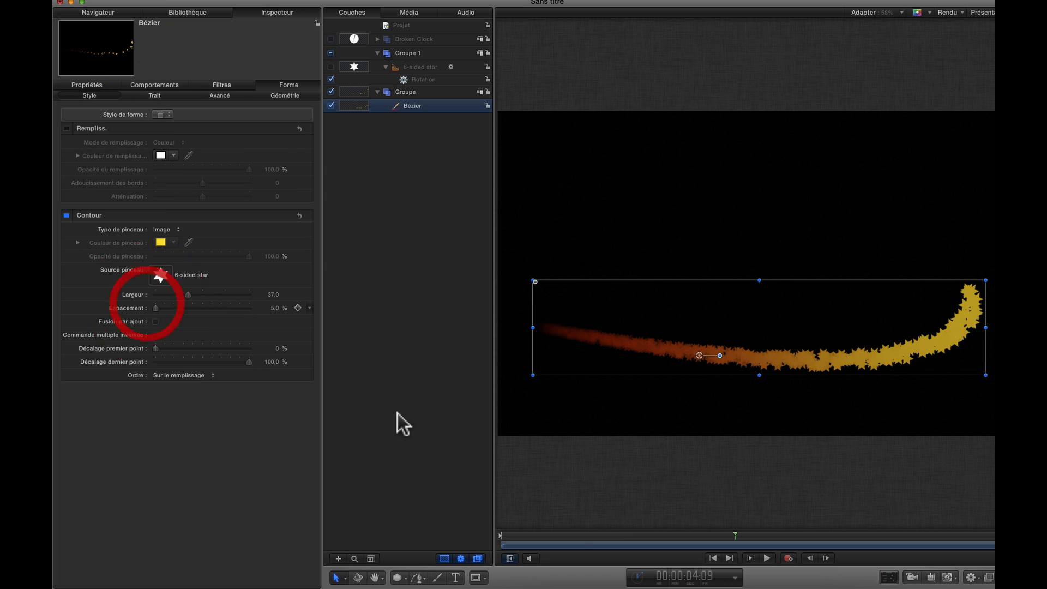
{"action": "left_click", "coordinate": [499, 539]}
{"action": "key", "text": "space"}
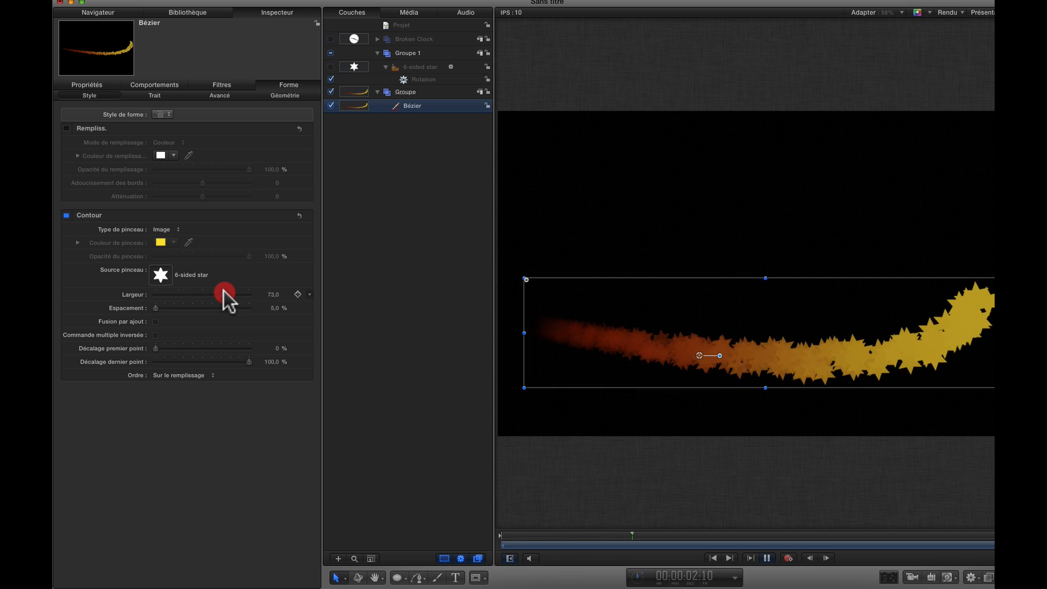
Try an outline Largeur of 100 with Espacement at 5 %, and bring the Largeur back to 49.
{"action": "left_click_drag", "start_coordinate": [224, 290], "coordinate": [258, 287]}
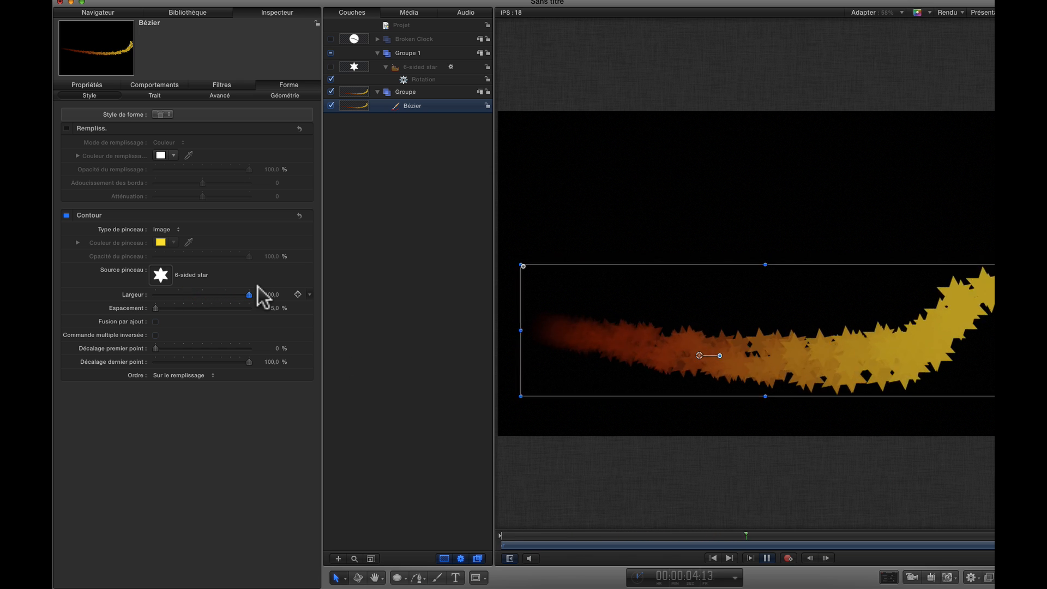
{"action": "left_click_drag", "start_coordinate": [185, 306], "coordinate": [109, 309]}
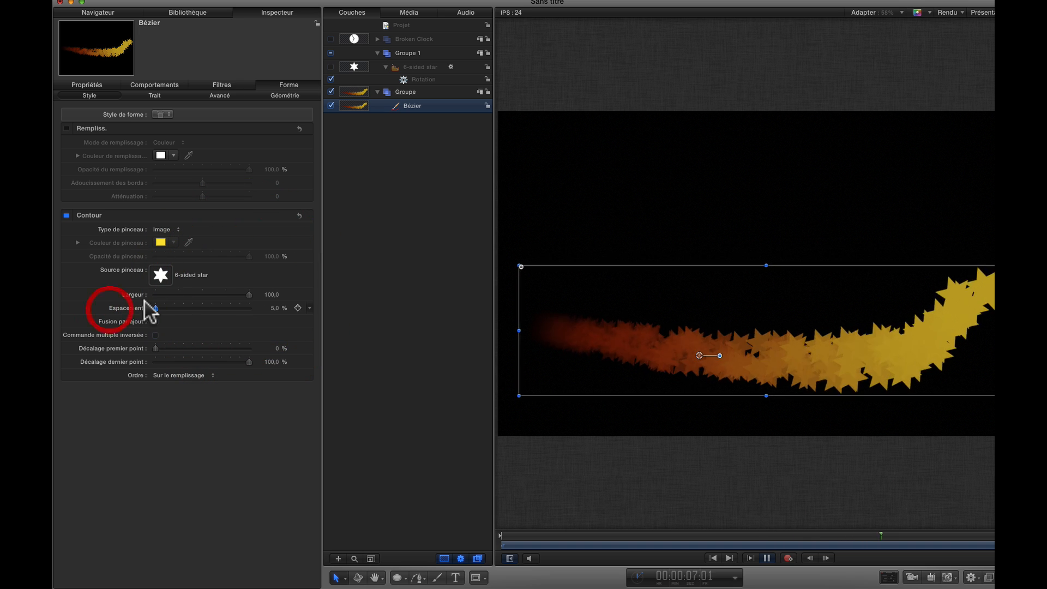
{"action": "left_click", "coordinate": [200, 294]}
Try the stroke's start and end offsets, leaving Décalage premier point at 6.89 % and Décalage dernier point at 100 %.
{"action": "left_click_drag", "start_coordinate": [155, 346], "coordinate": [286, 358]}
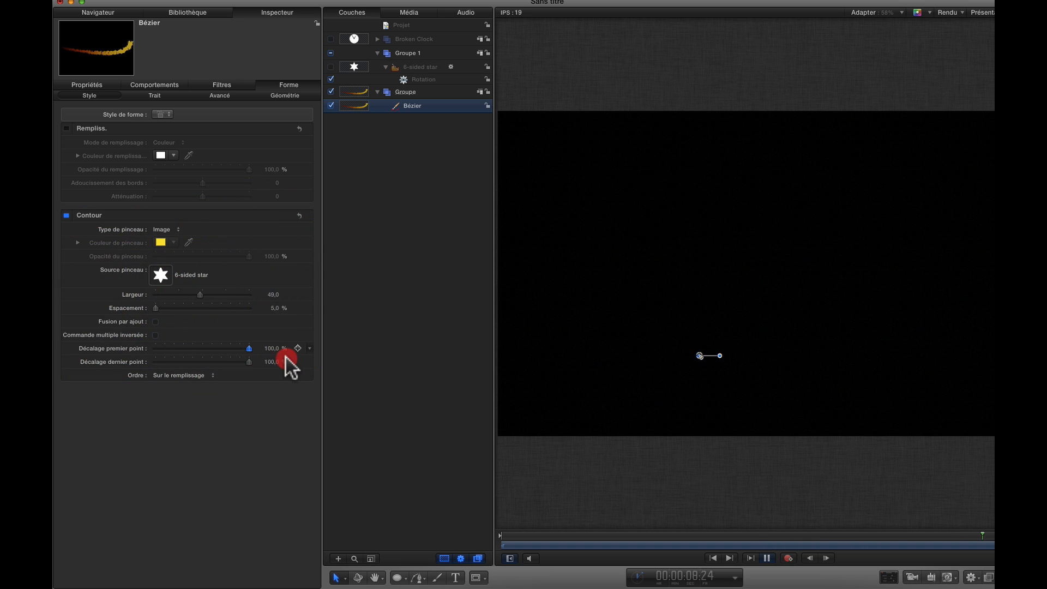
{"action": "mouse_move", "coordinate": [168, 362]}
{"action": "left_mouse_down"}
{"action": "mouse_move", "coordinate": [140, 364]}
{"action": "mouse_move", "coordinate": [266, 349]}
{"action": "mouse_move", "coordinate": [151, 352]}
{"action": "left_mouse_up"}
{"action": "mouse_move", "coordinate": [246, 362]}
{"action": "left_mouse_down"}
{"action": "mouse_move", "coordinate": [199, 365]}
{"action": "mouse_move", "coordinate": [304, 359]}
{"action": "mouse_move", "coordinate": [108, 370]}
{"action": "mouse_move", "coordinate": [316, 362]}
{"action": "left_mouse_up"}
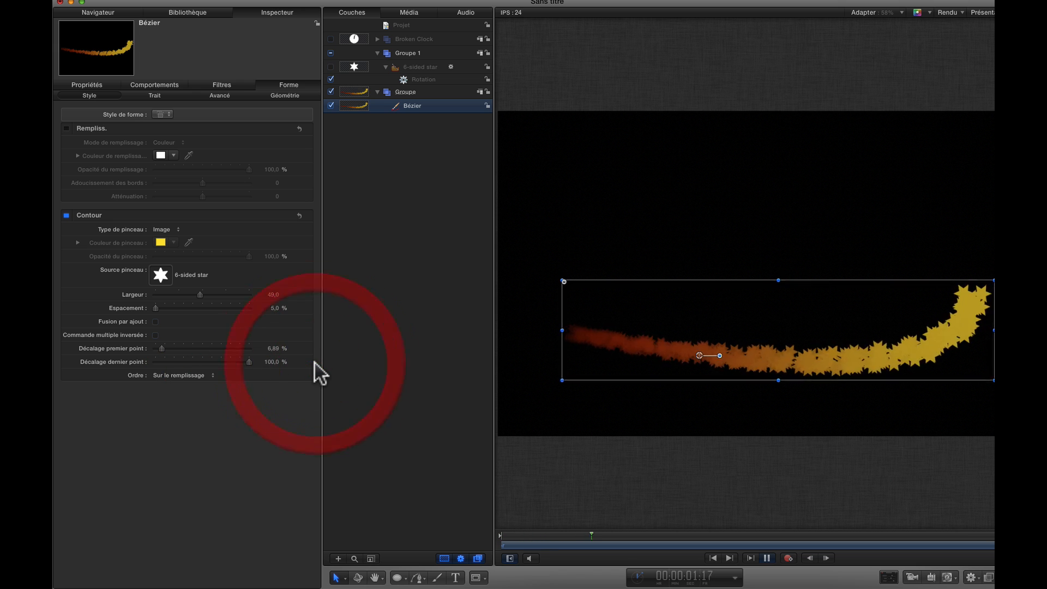
Reset all stroke controls, including the Espacement, Largeur and Scintillement sur trait curves, and show the advanced shape settings.
{"action": "left_click", "coordinate": [156, 95]}
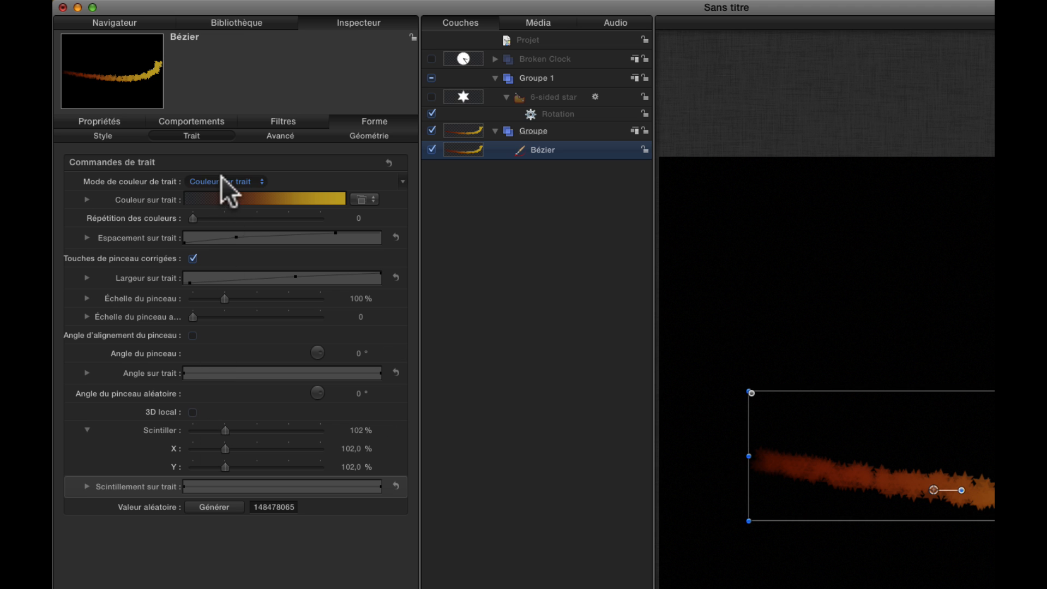
{"action": "left_click", "coordinate": [195, 137]}
{"action": "left_click", "coordinate": [388, 161]}
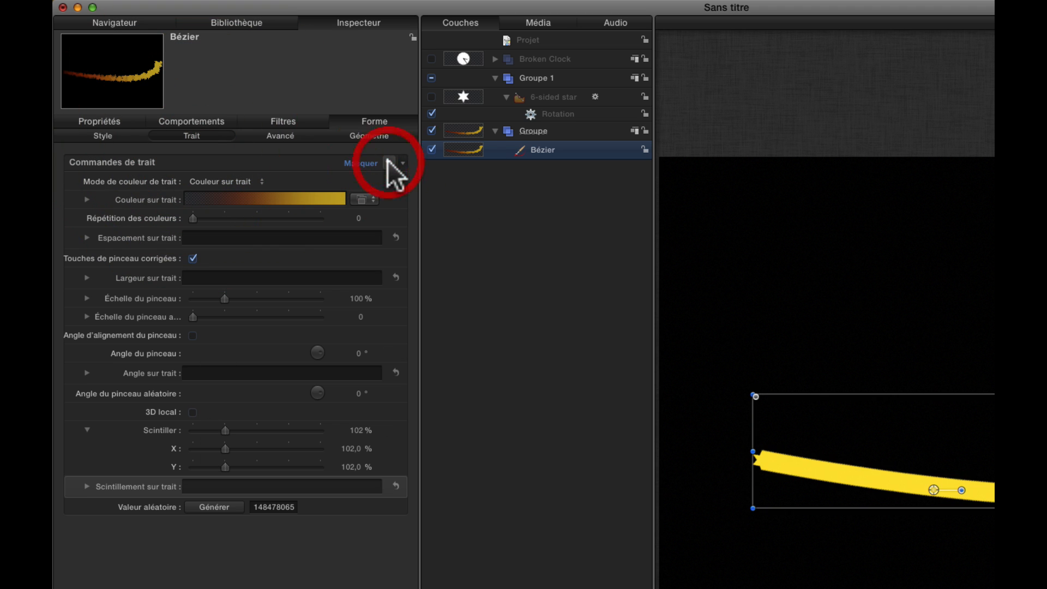
{"action": "left_click", "coordinate": [398, 220]}
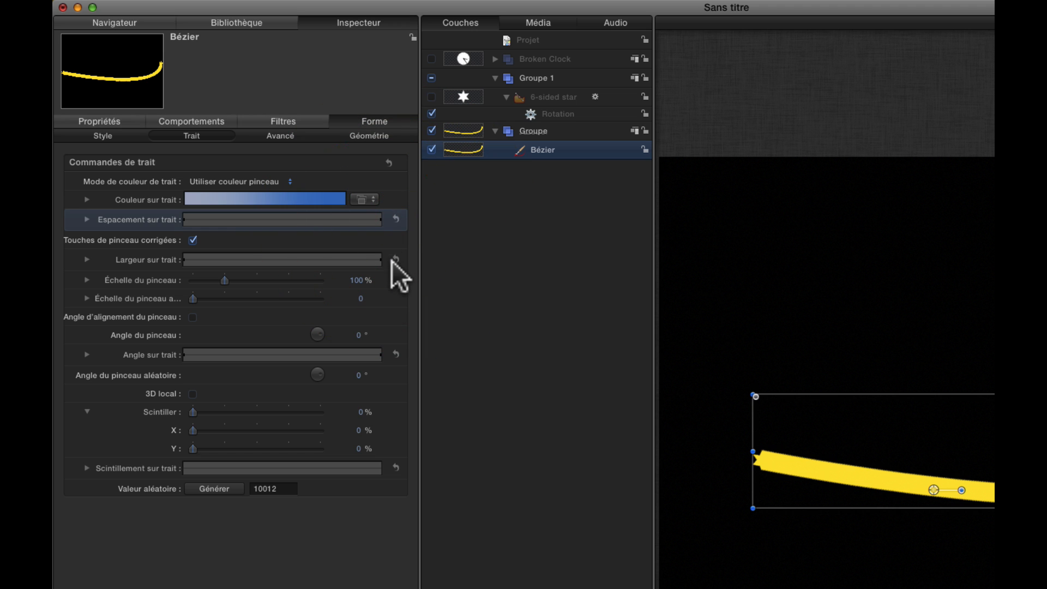
{"action": "left_click", "coordinate": [394, 260]}
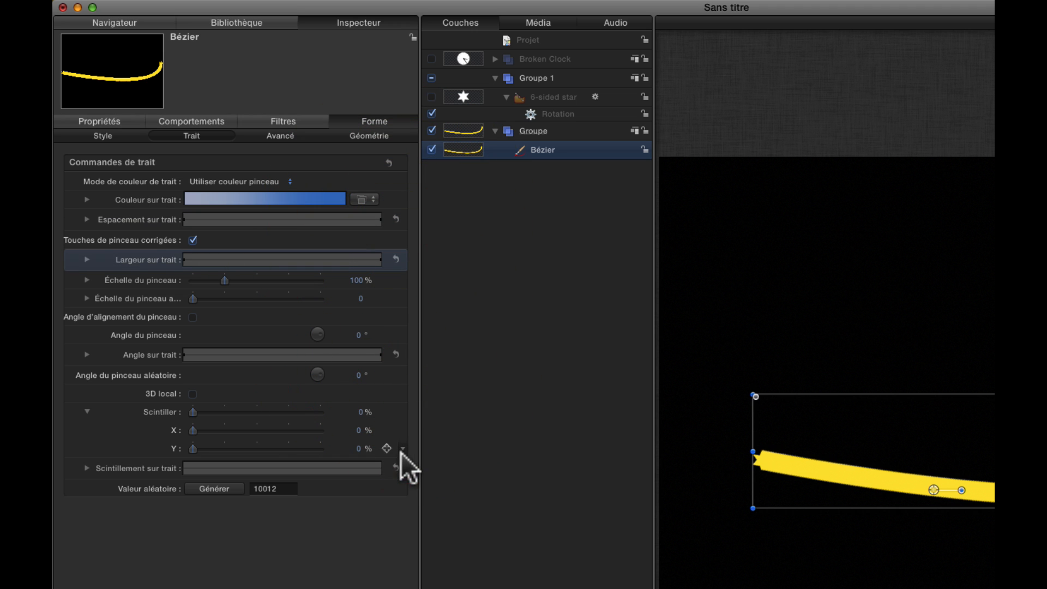
{"action": "left_click", "coordinate": [396, 466]}
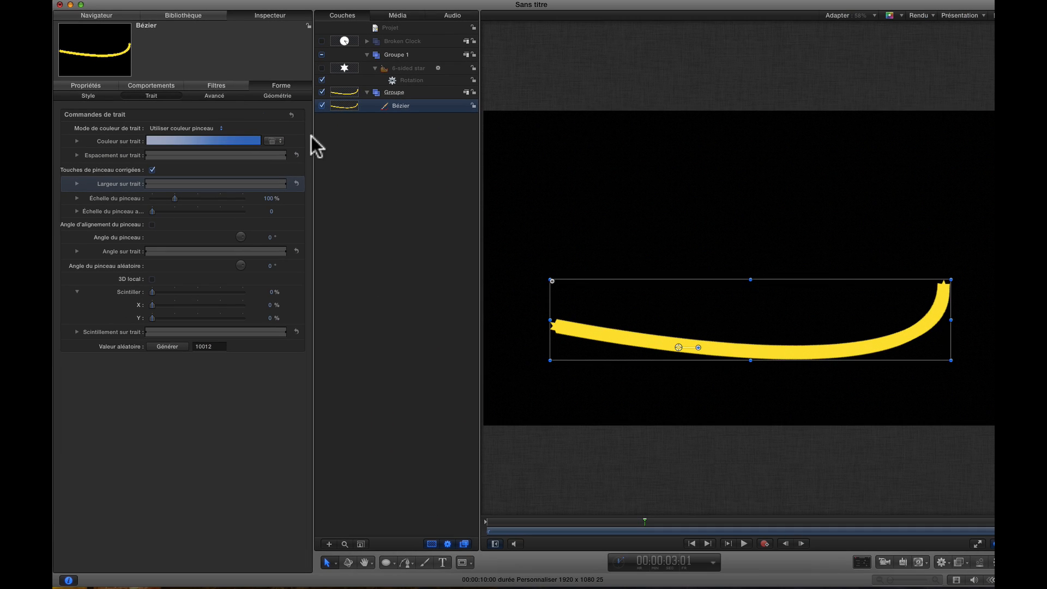
{"action": "left_click", "coordinate": [206, 94]}
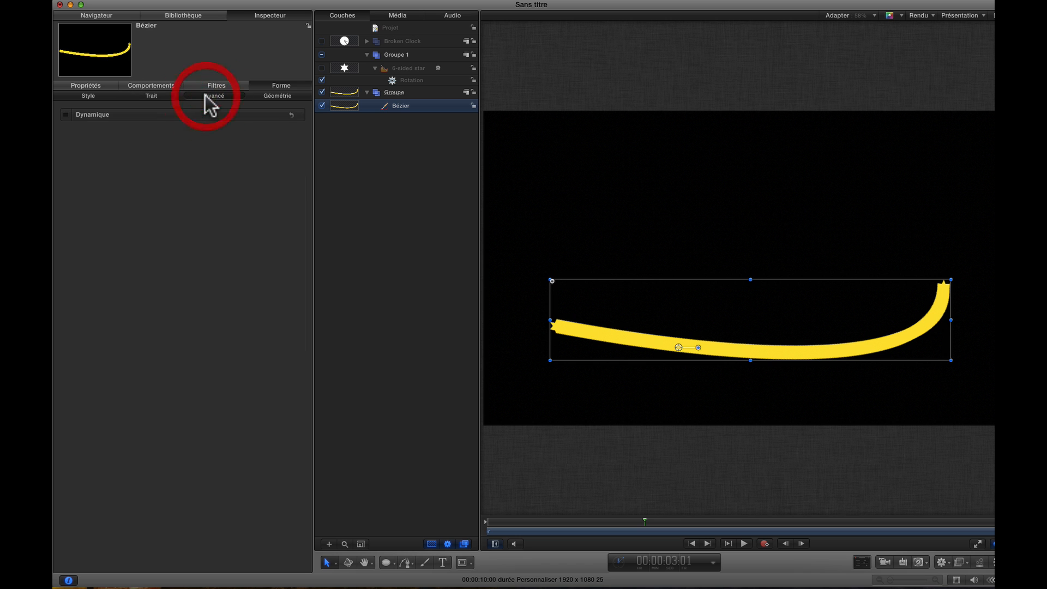
Try Dynamique on the Bézier outline, playing the animation from the start and rewinding it.
{"action": "left_click", "coordinate": [65, 114]}
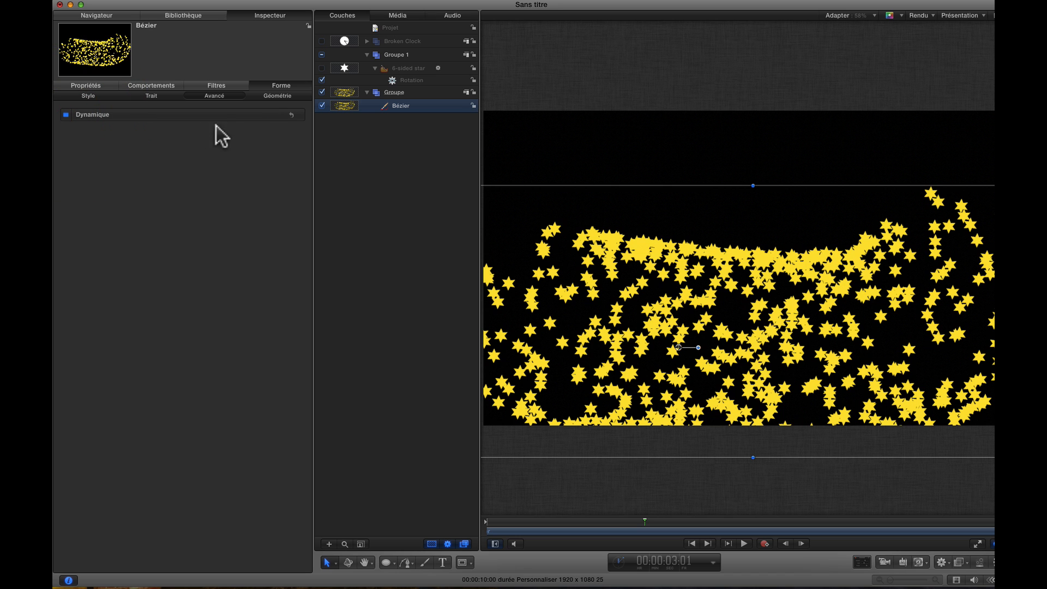
{"action": "left_click_drag", "start_coordinate": [651, 525], "coordinate": [473, 522]}
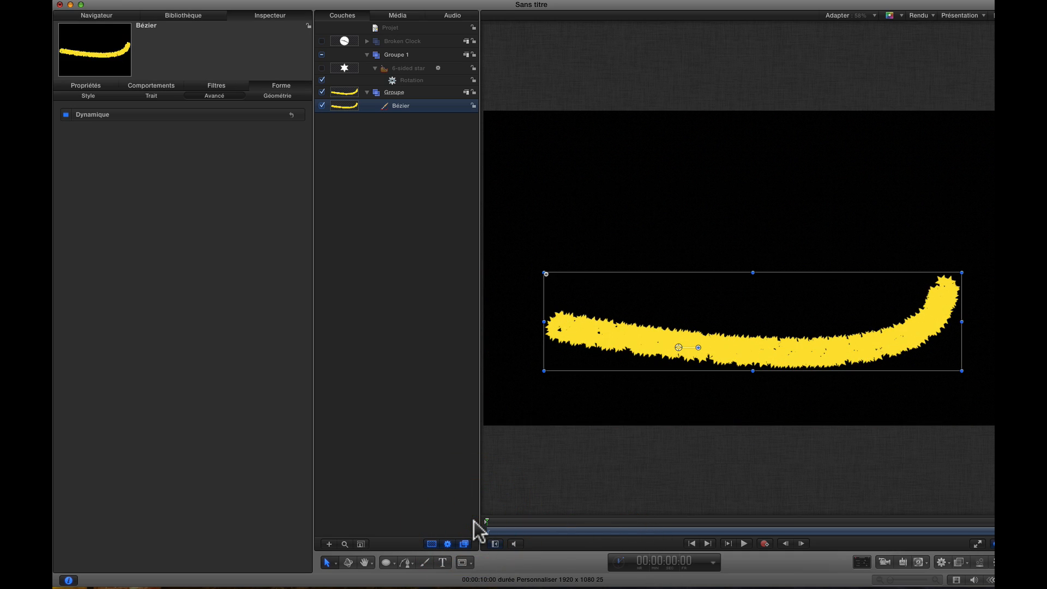
{"action": "key", "text": "space"}
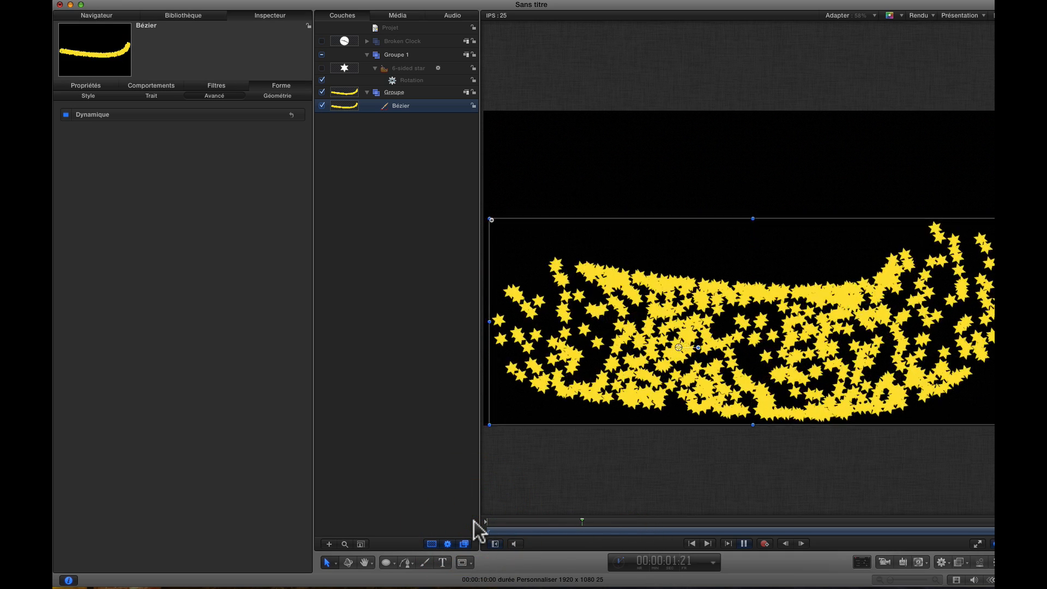
{"action": "scroll", "coordinate": [948, 497], "scroll_direction": "left", "scroll_amount": 3}
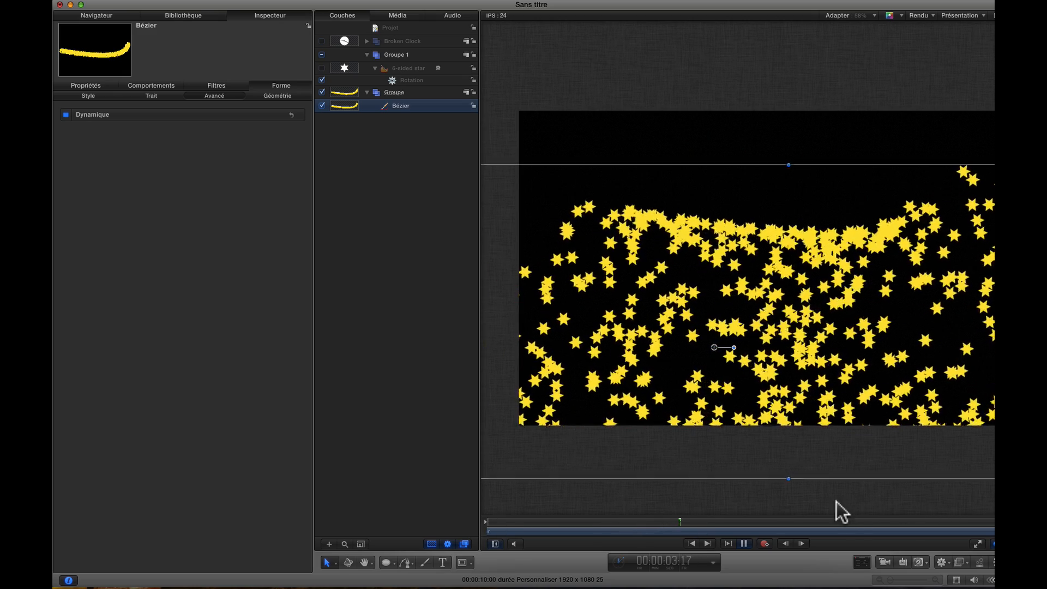
{"action": "left_click_drag", "start_coordinate": [722, 519], "coordinate": [458, 526]}
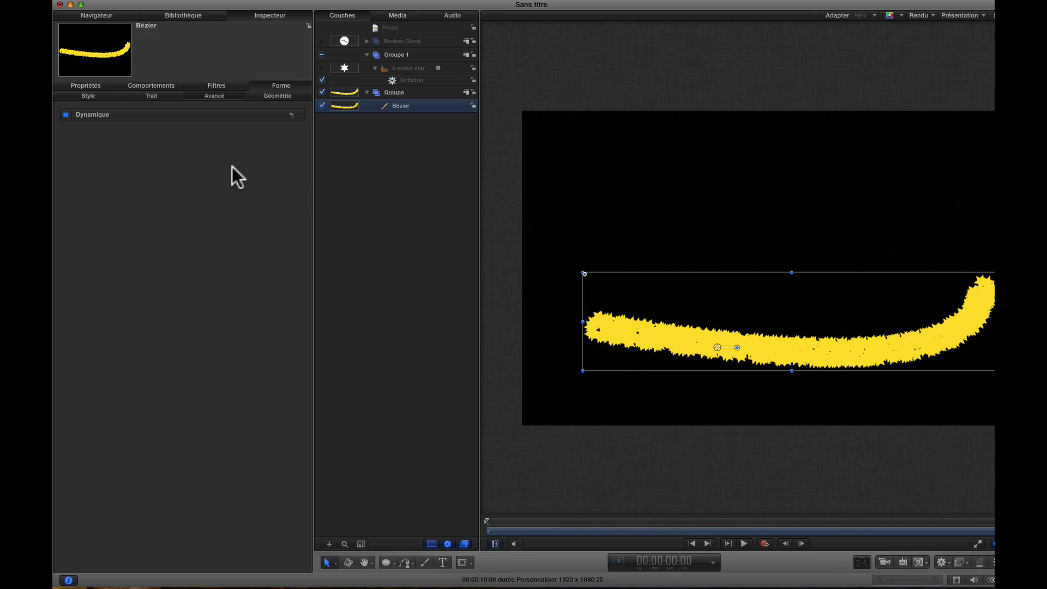
Set the outline's Largeur to 49 and its Espacement to 72.14 % in the style settings.
{"action": "left_click", "coordinate": [87, 96]}
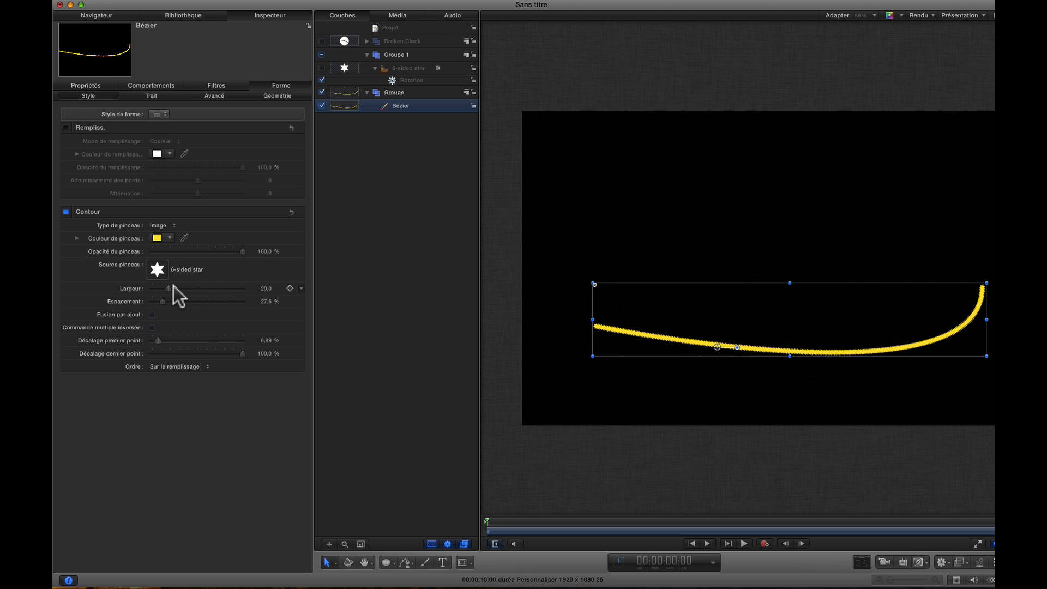
{"action": "mouse_move", "coordinate": [167, 286]}
{"action": "left_mouse_down"}
{"action": "mouse_move", "coordinate": [189, 291]}
{"action": "mouse_move", "coordinate": [159, 302]}
{"action": "mouse_move", "coordinate": [183, 299]}
{"action": "left_mouse_up"}
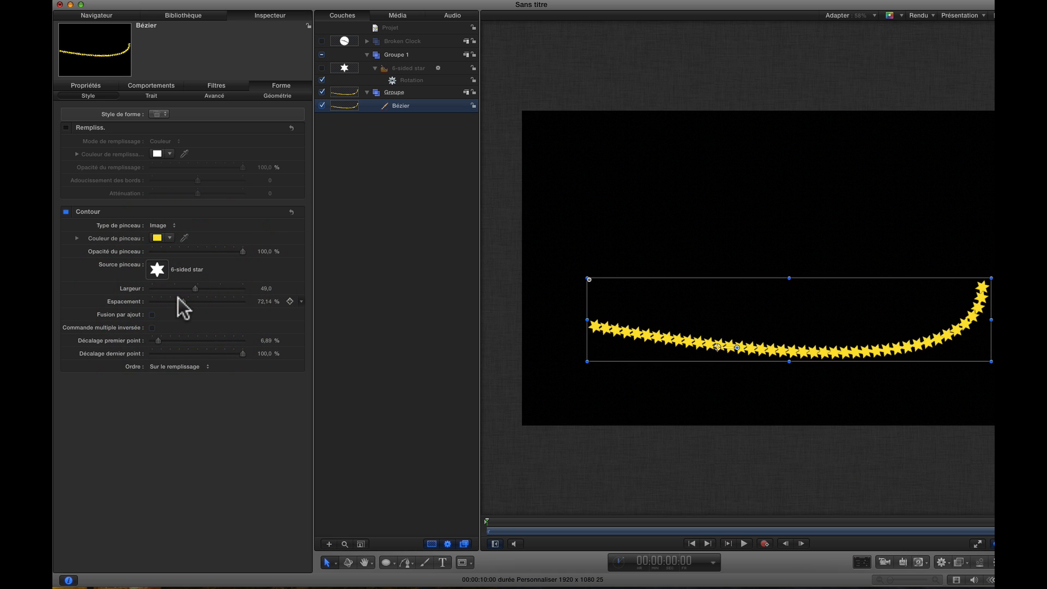
Enable Dynamique in the advanced shape settings, then preview the animation and return to the first frame.
{"action": "left_click", "coordinate": [218, 94]}
{"action": "left_click", "coordinate": [545, 531]}
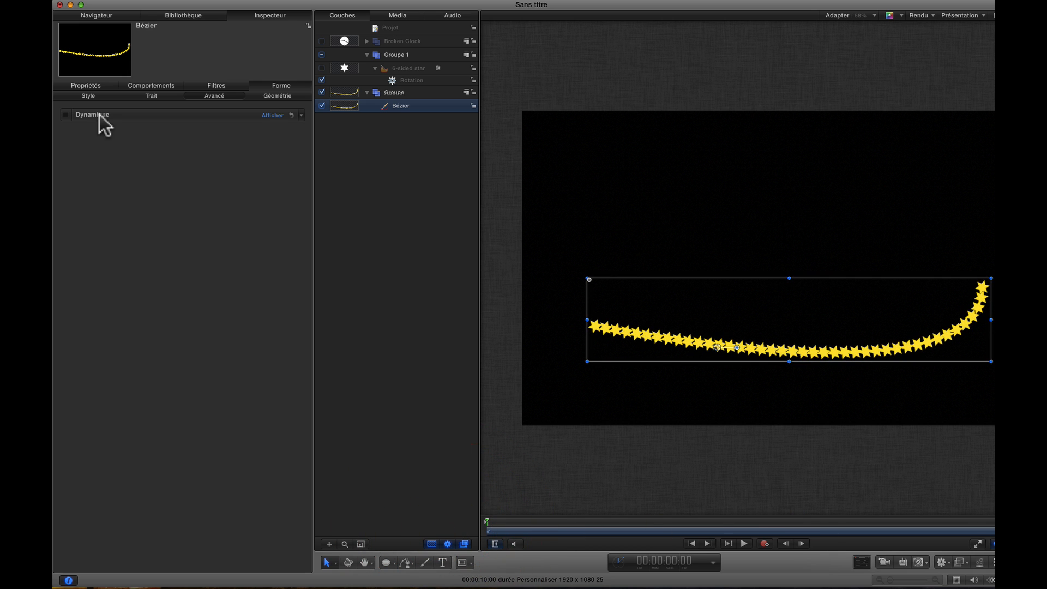
{"action": "left_click", "coordinate": [65, 114]}
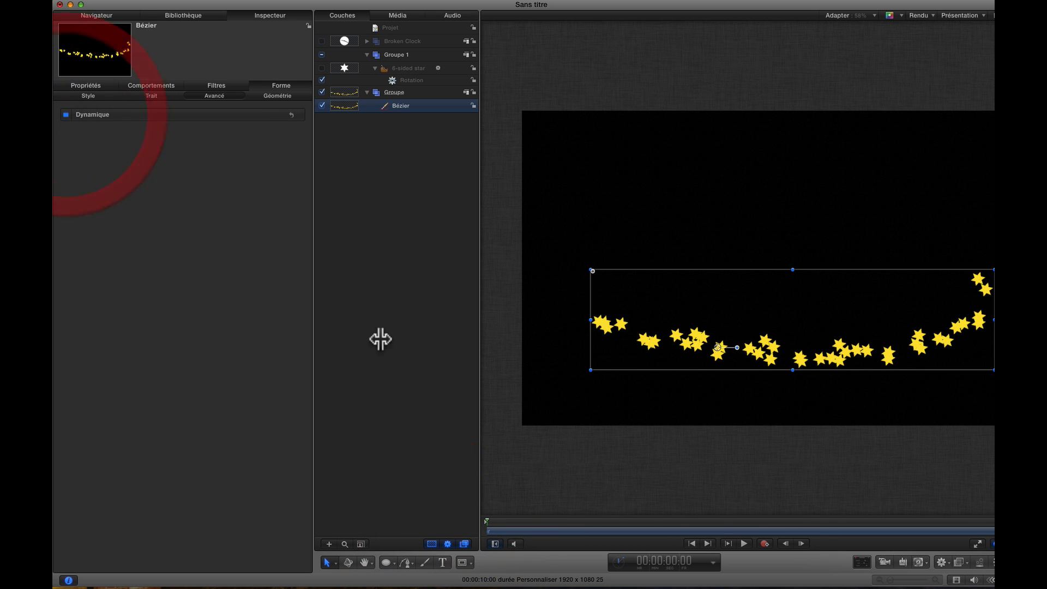
{"action": "left_click", "coordinate": [481, 523]}
{"action": "key", "text": "space"}
{"action": "left_click_drag", "start_coordinate": [536, 521], "coordinate": [444, 521]}
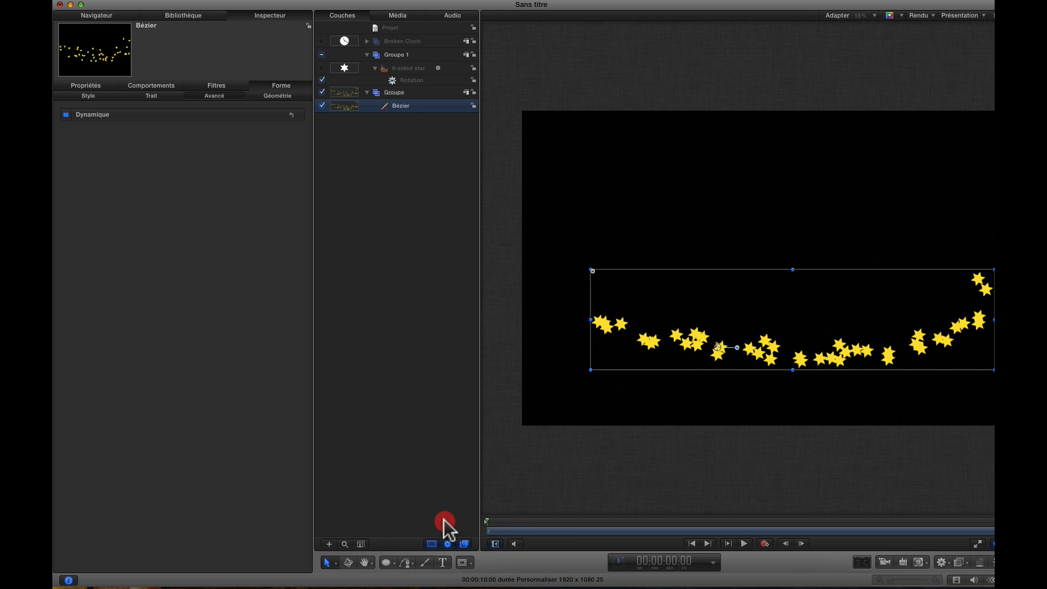
Show the Dynamique parameters and preview the animation from the start with Vitesse set to 0.
{"action": "left_click", "coordinate": [271, 115]}
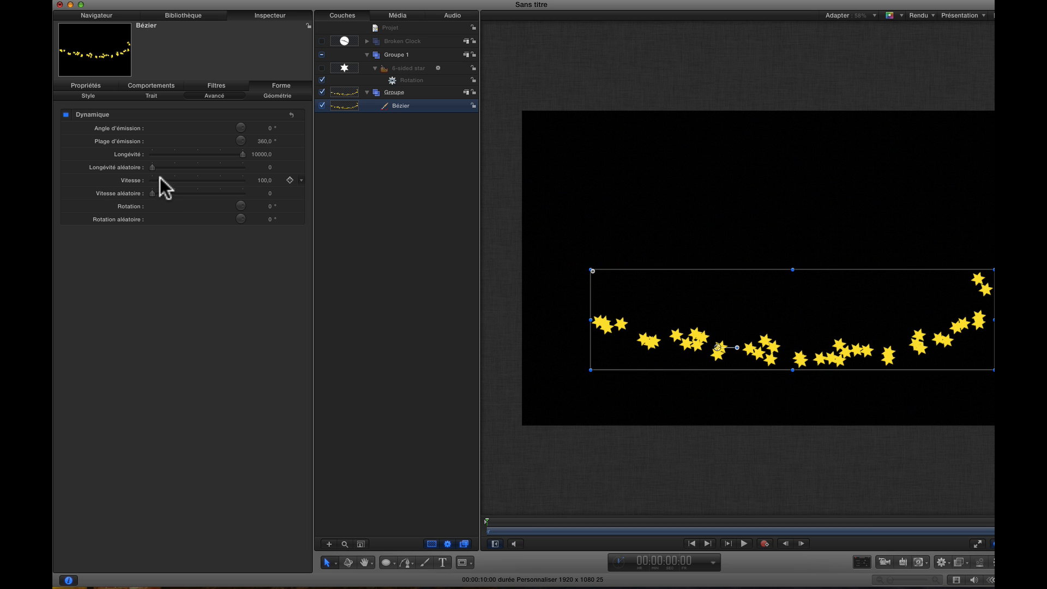
{"action": "left_click_drag", "start_coordinate": [159, 178], "coordinate": [112, 178]}
{"action": "left_click", "coordinate": [477, 521]}
{"action": "key", "text": "space"}
{"action": "left_click_drag", "start_coordinate": [542, 528], "coordinate": [483, 526]}
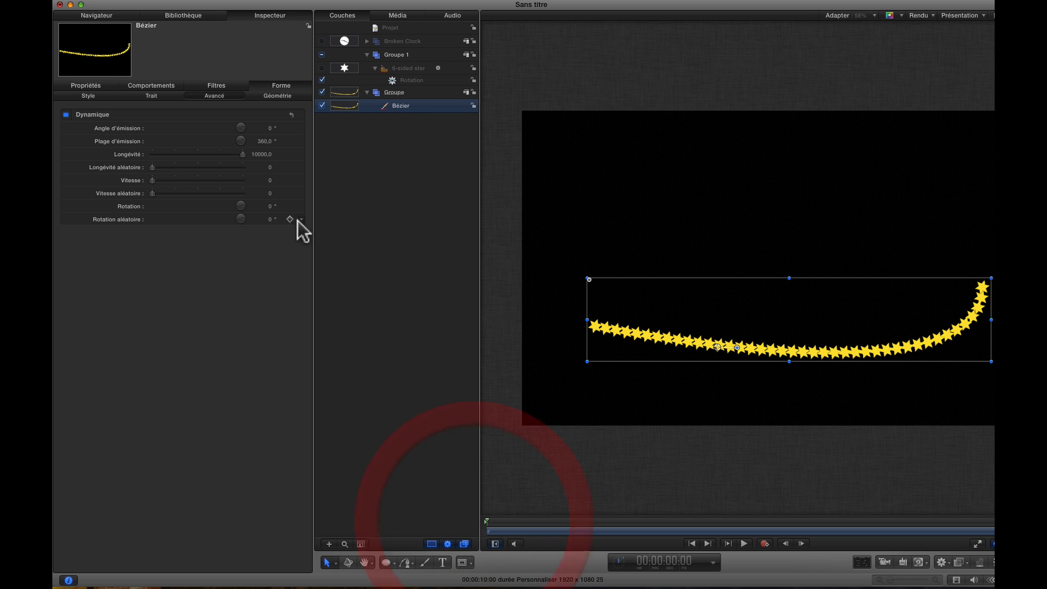
Try Dynamique Vitesse values of 11, 32 and 38, playing the animation to compare the star dispersion.
{"action": "left_click_drag", "start_coordinate": [152, 180], "coordinate": [154, 181]}
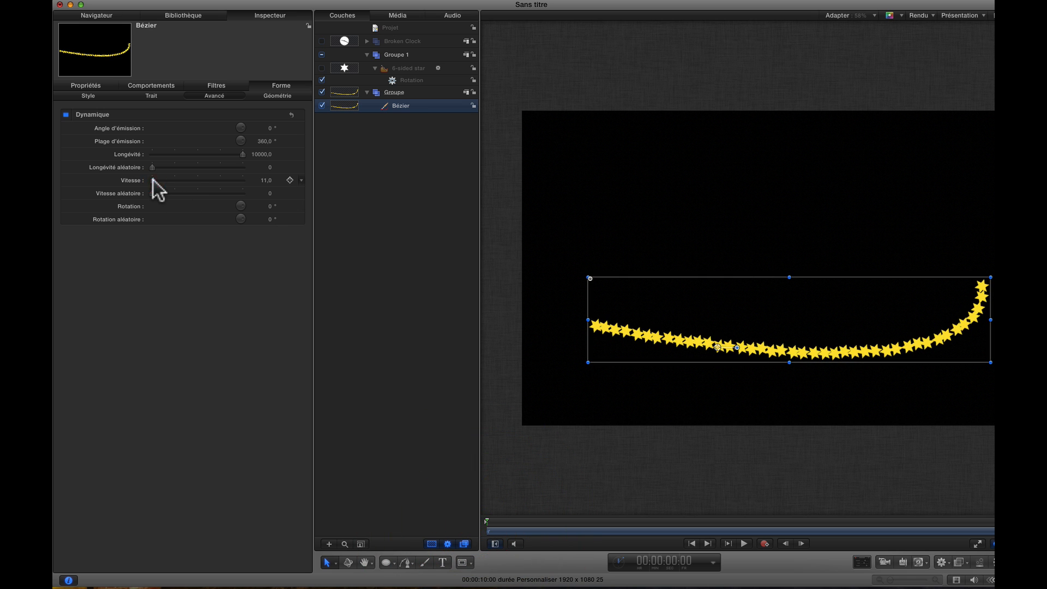
{"action": "key", "text": "space"}
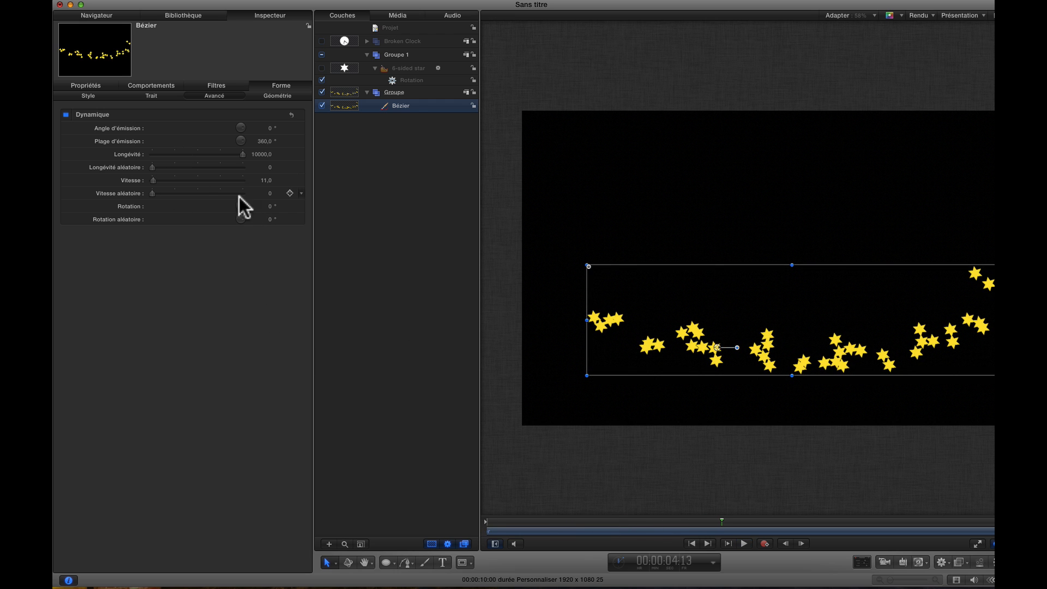
{"action": "left_click_drag", "start_coordinate": [150, 179], "coordinate": [154, 179]}
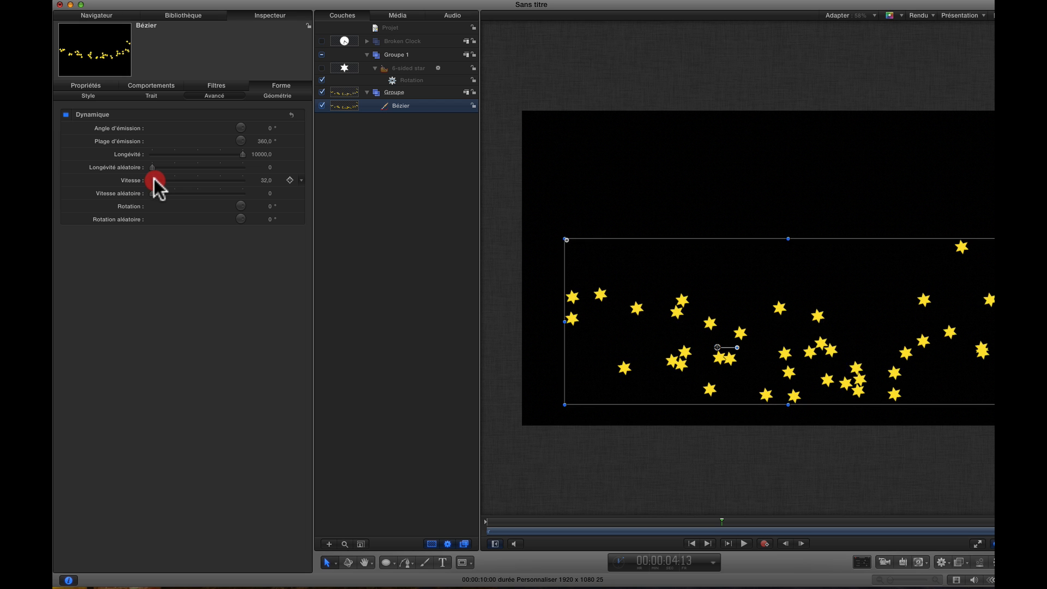
{"action": "left_click_drag", "start_coordinate": [534, 520], "coordinate": [457, 515]}
{"action": "key", "text": "space"}
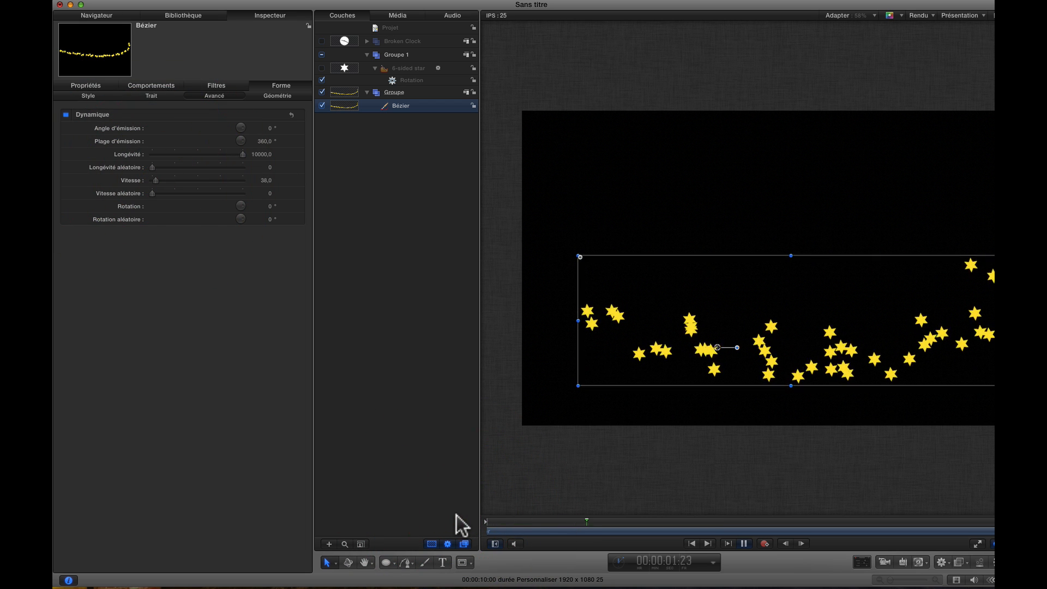
{"action": "key", "text": "space"}
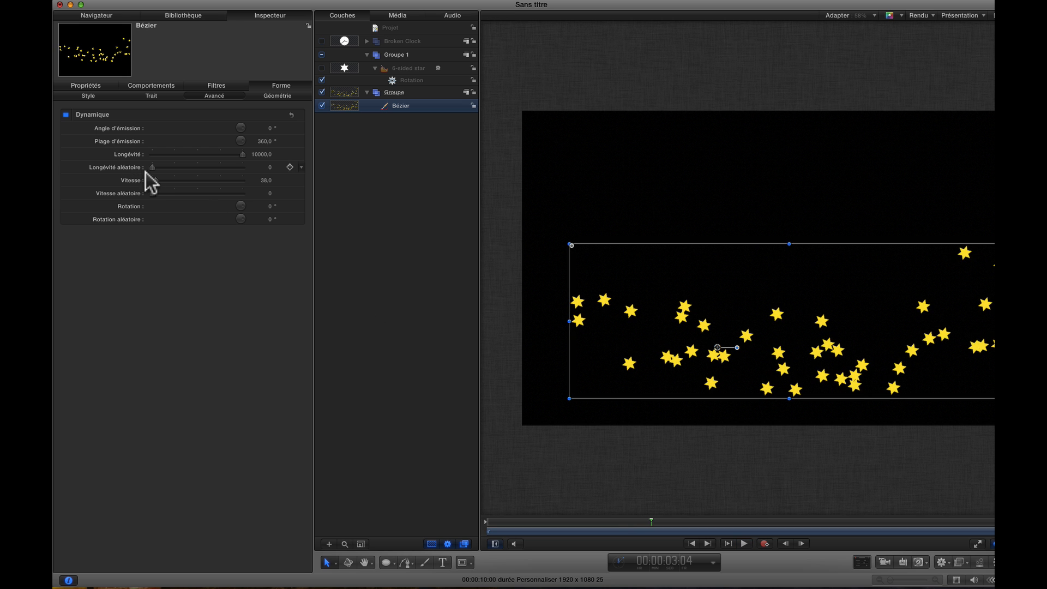
Set the Dynamique Vitesse to 162 and play the animation from the start.
{"action": "left_click_drag", "start_coordinate": [154, 181], "coordinate": [167, 180]}
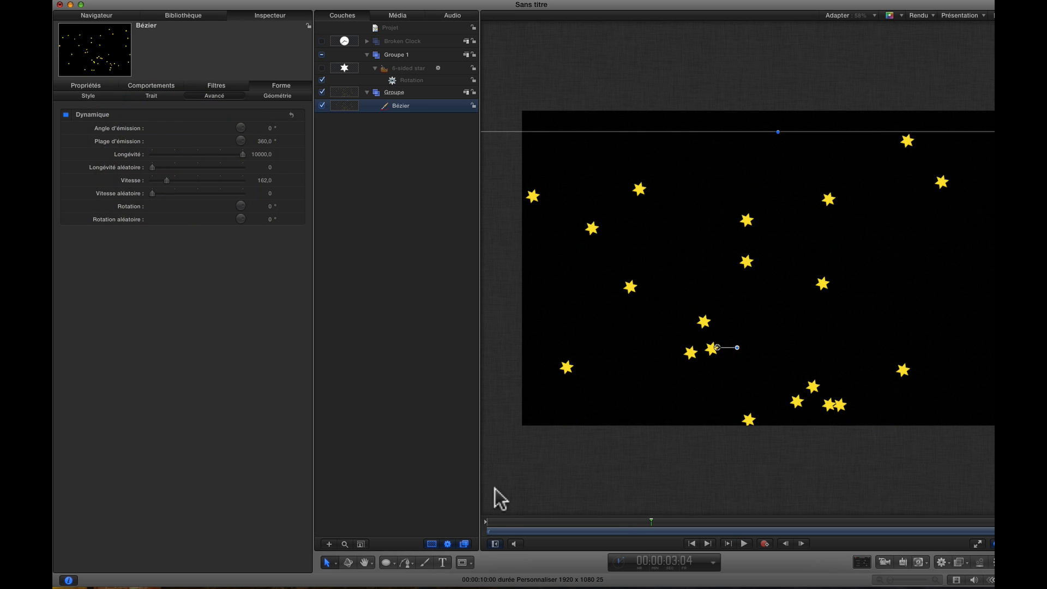
{"action": "left_click_drag", "start_coordinate": [499, 518], "coordinate": [467, 518]}
{"action": "key", "text": "space"}
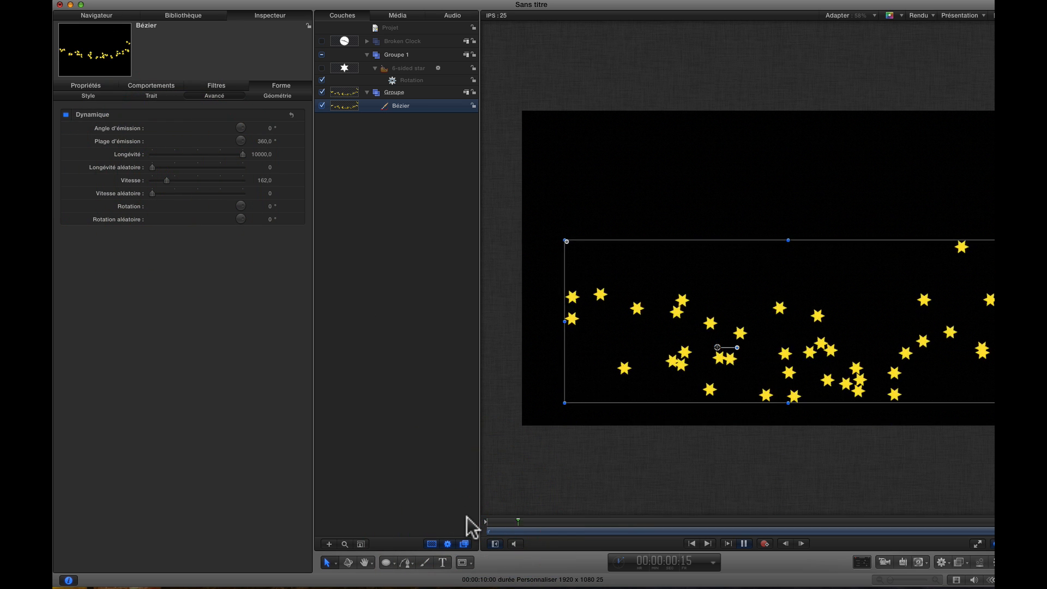